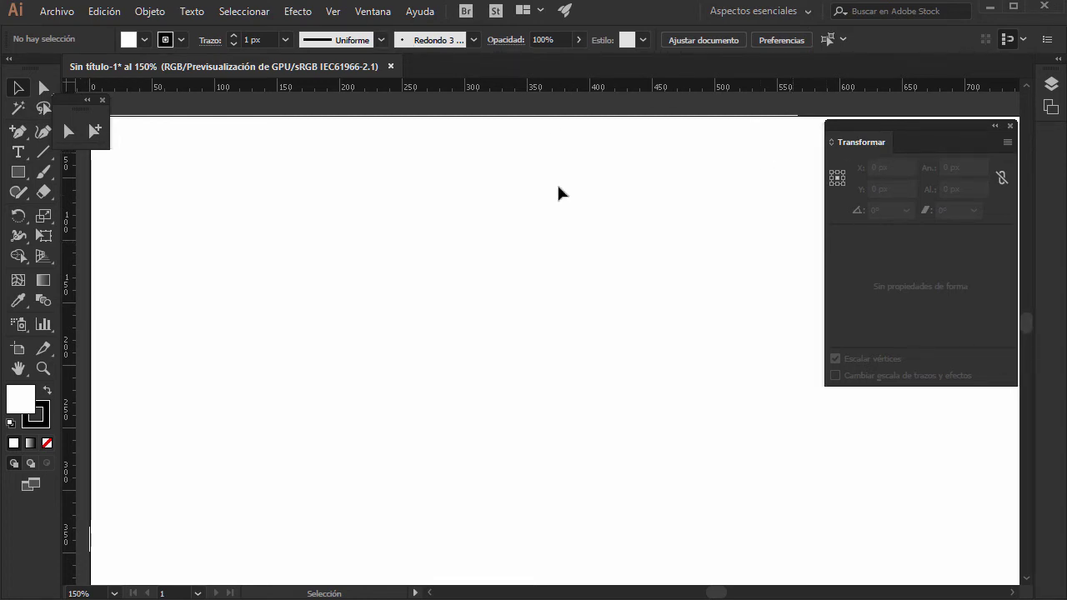
# Step: Draw a rectangle of about 301 × 199 px with the Rectangle Tool
pyautogui.click(17, 171)
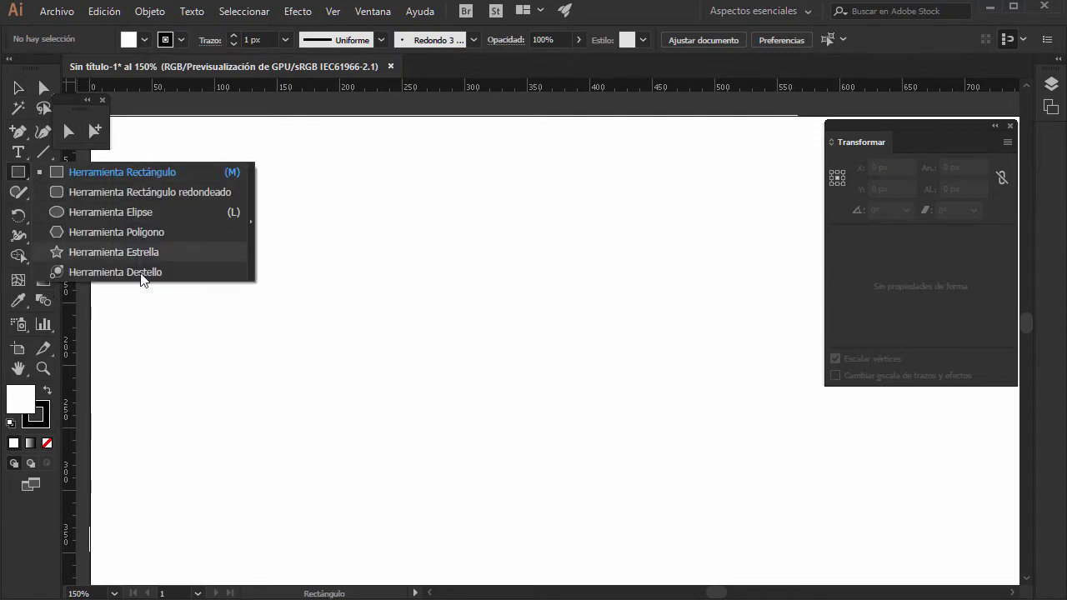
pyautogui.click(135, 172)
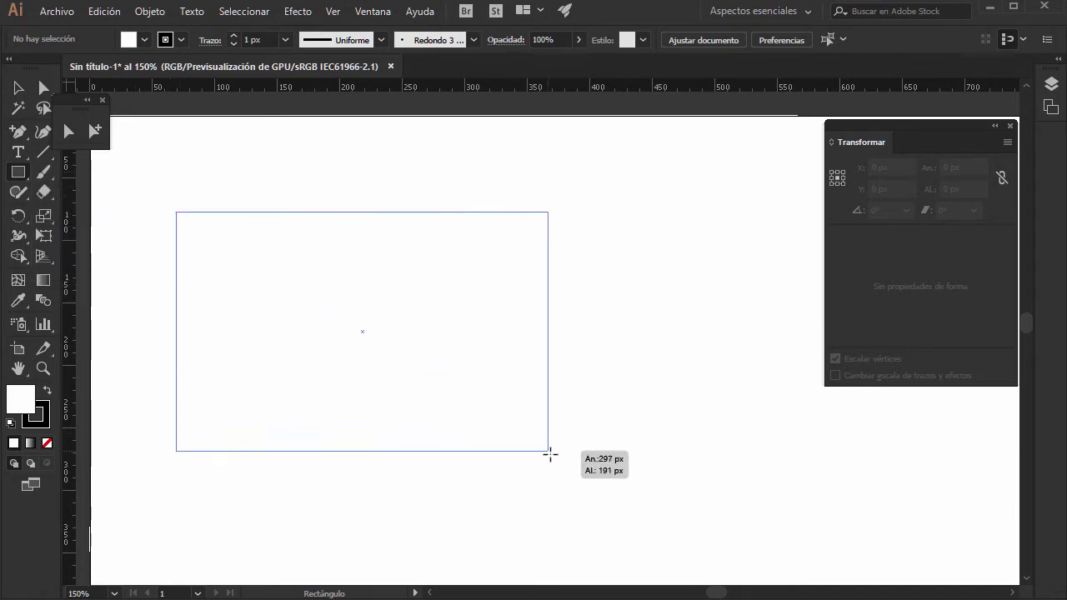
pyautogui.moveTo(176, 212); pyautogui.dragTo(552, 460)
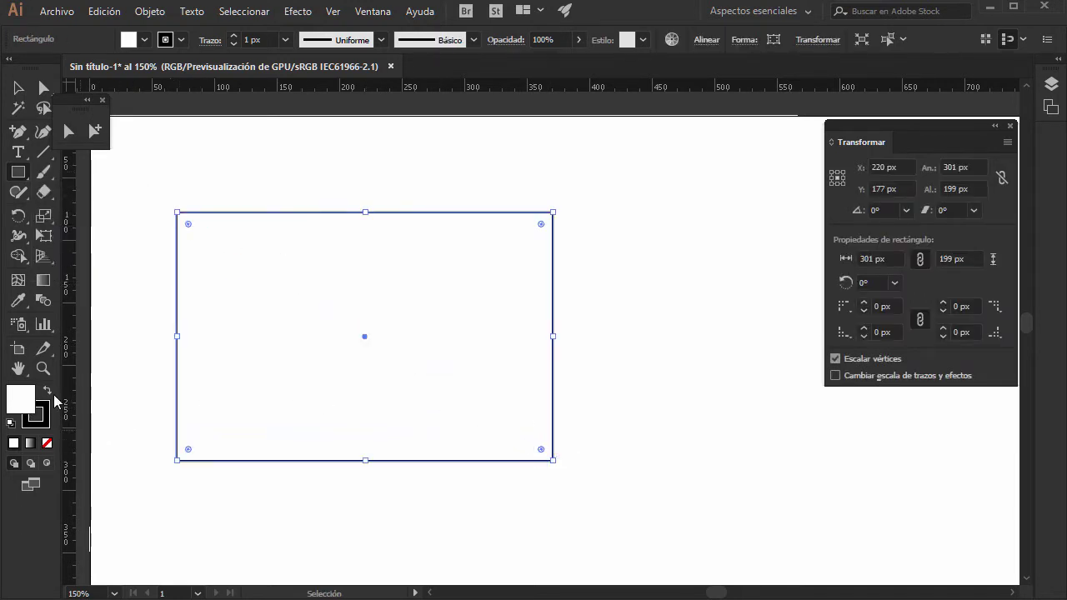
# Step: Fill the rectangle dark brown and raise its stroke weight to 21 px
pyautogui.click(144, 40)
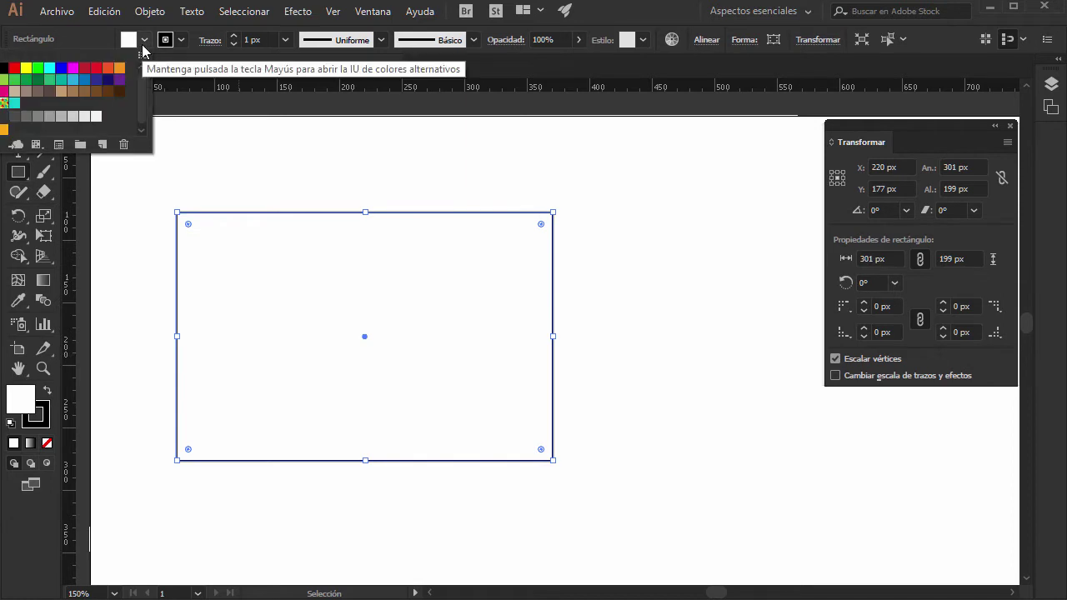
pyautogui.click(119, 91)
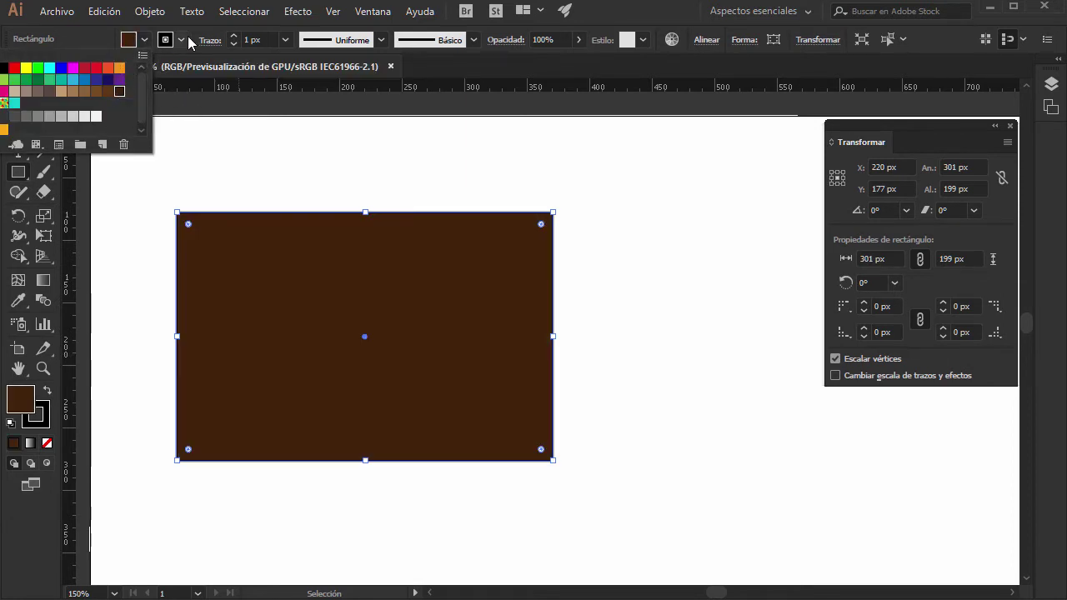
pyautogui.click(233, 36)
pyautogui.click(234, 36)
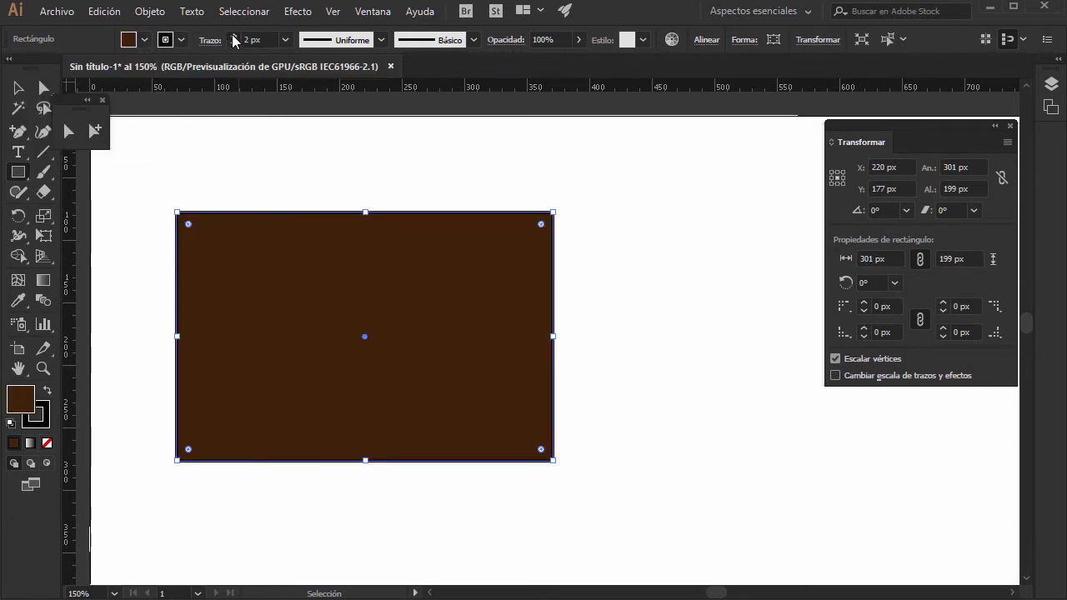
pyautogui.scroll(19, 234, 37)
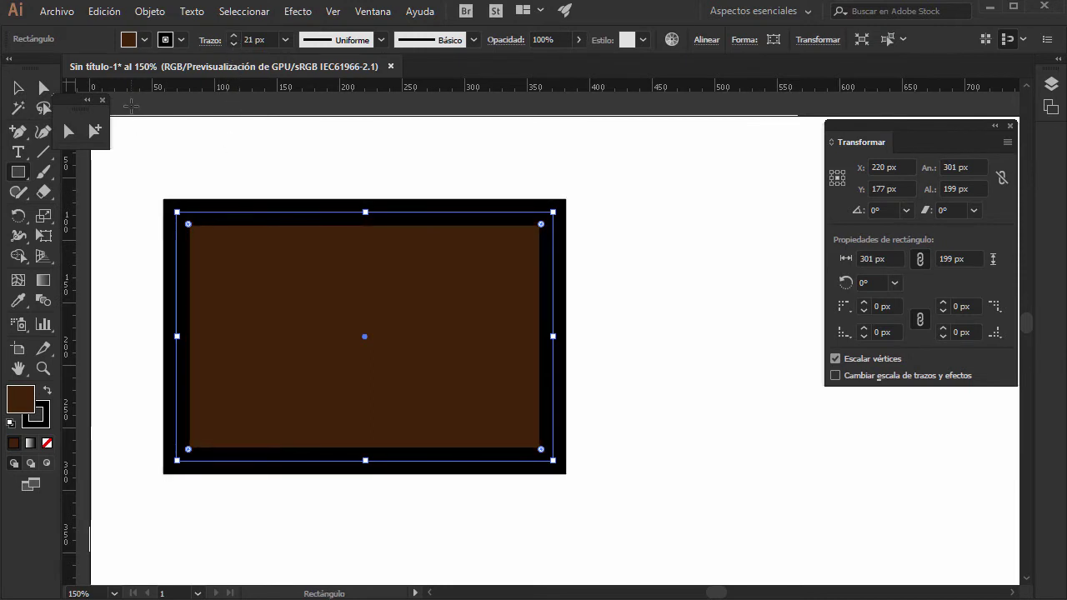
# Step: Change the rectangle's fill to orange-red and return to the Selection Tool
pyautogui.click(144, 39)
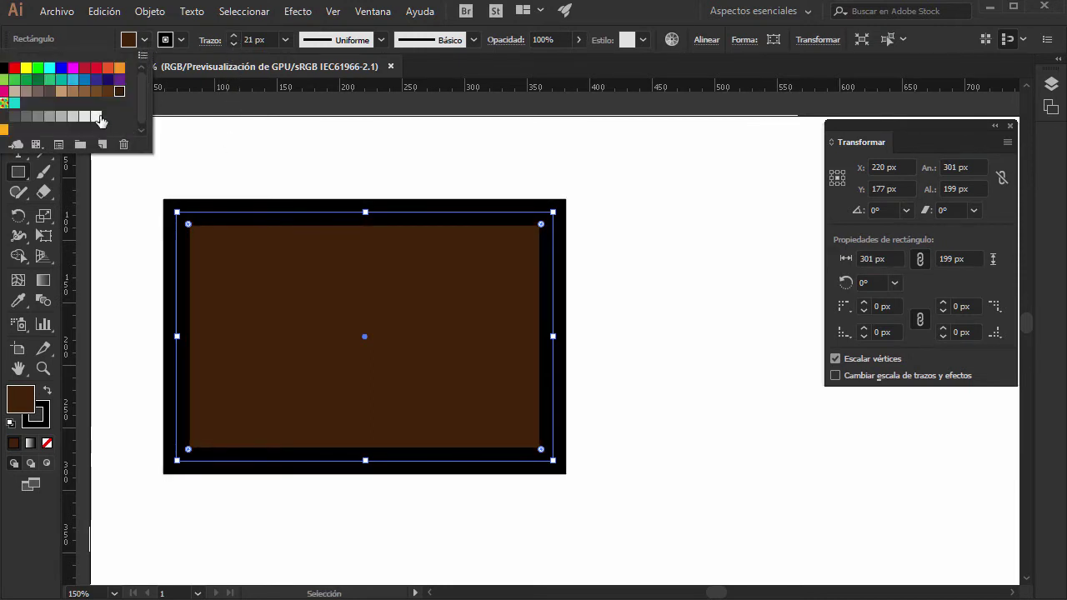
pyautogui.click(109, 68)
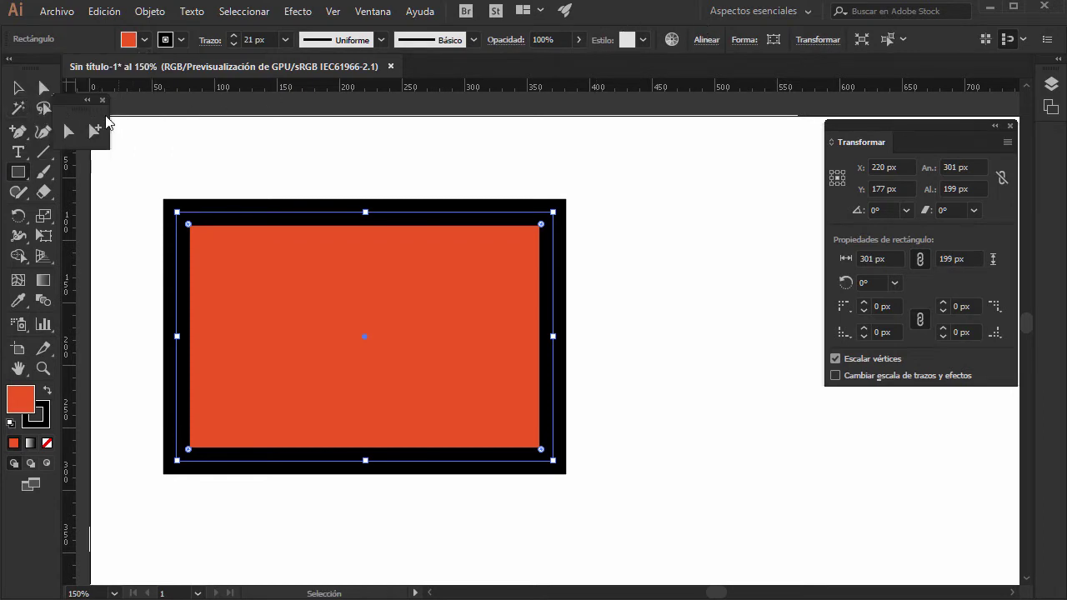
pyautogui.click(102, 100)
pyautogui.click(18, 89)
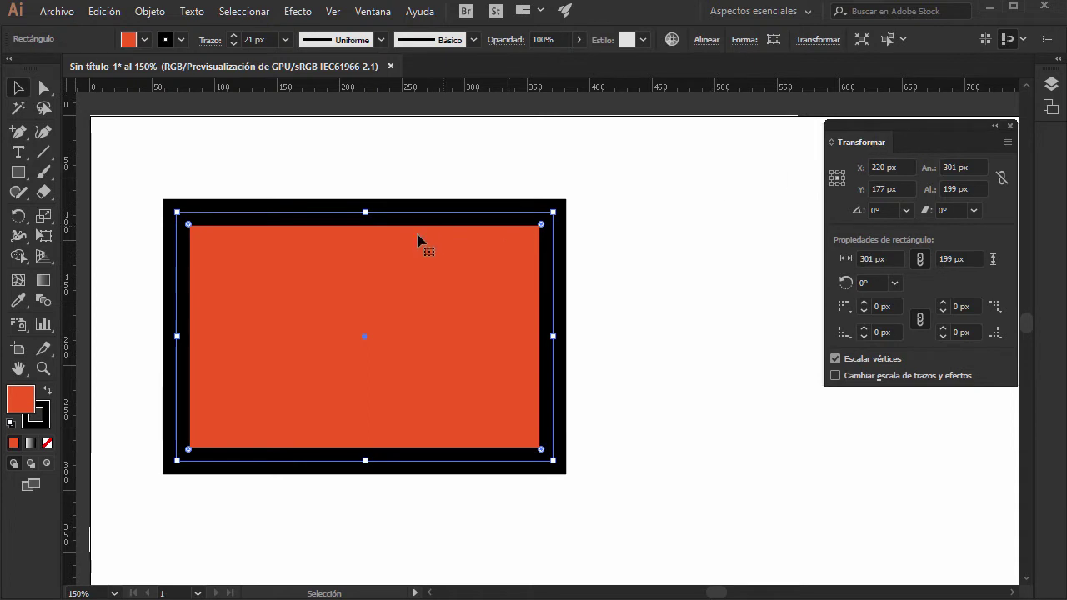
# Step: Set the rectangle's X to 100 px and add a vertical guide at the artboard's left edge
pyautogui.moveTo(400, 276); pyautogui.dragTo(449, 268)
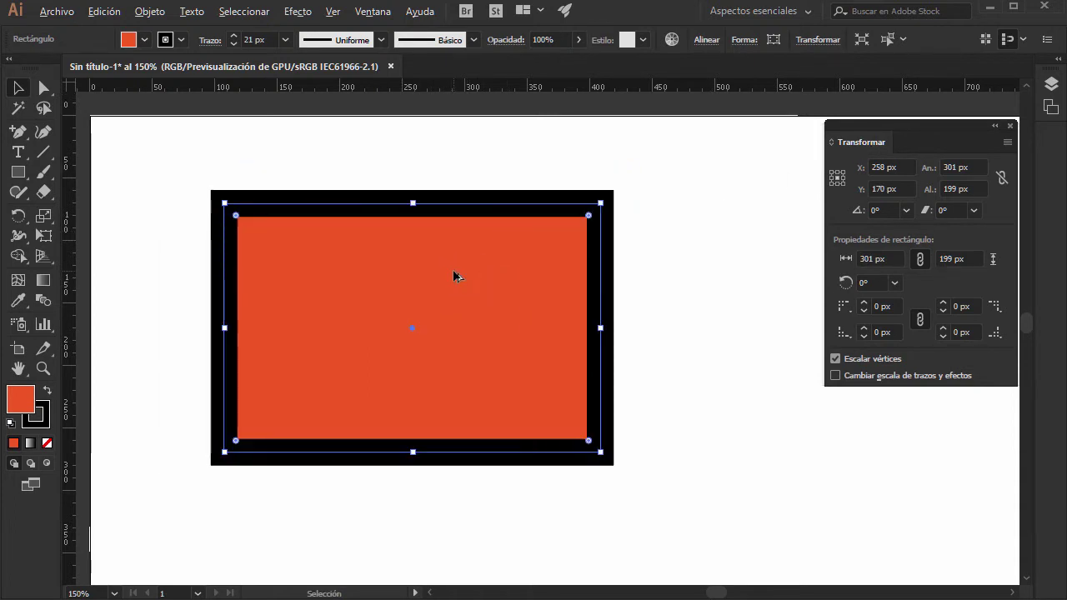
pyautogui.keyDown('alt'); pyautogui.scroll(-1, 455, 279); pyautogui.keyUp('alt')
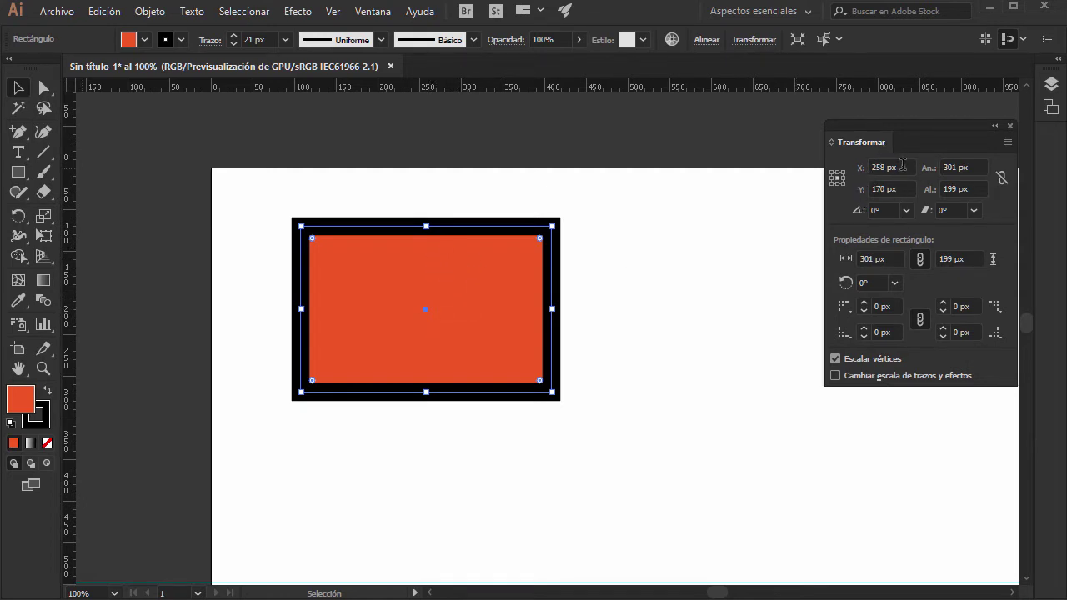
pyautogui.click(902, 165)
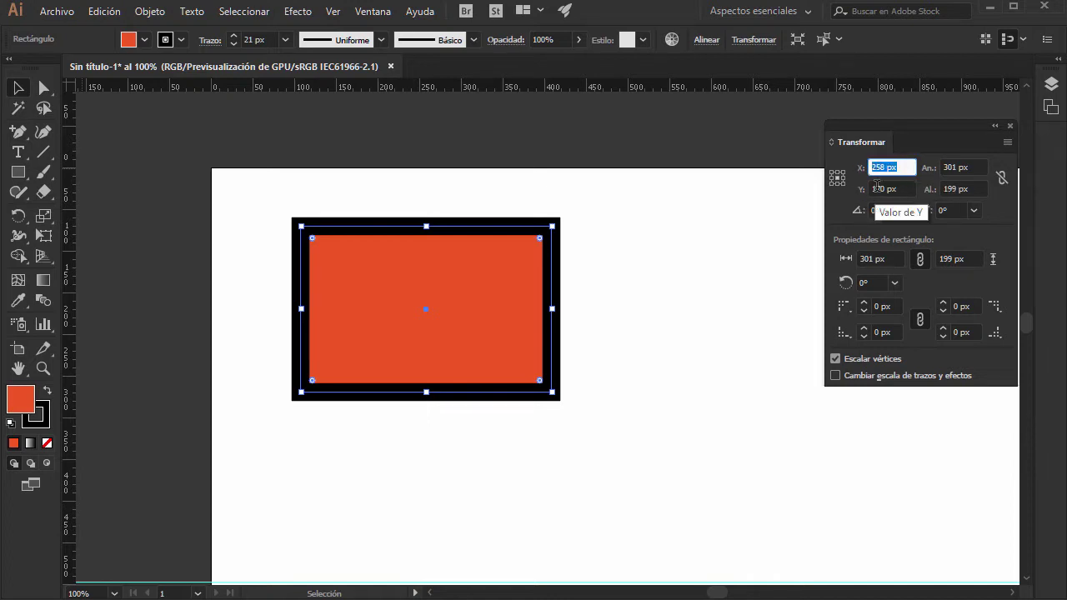
pyautogui.write('100')
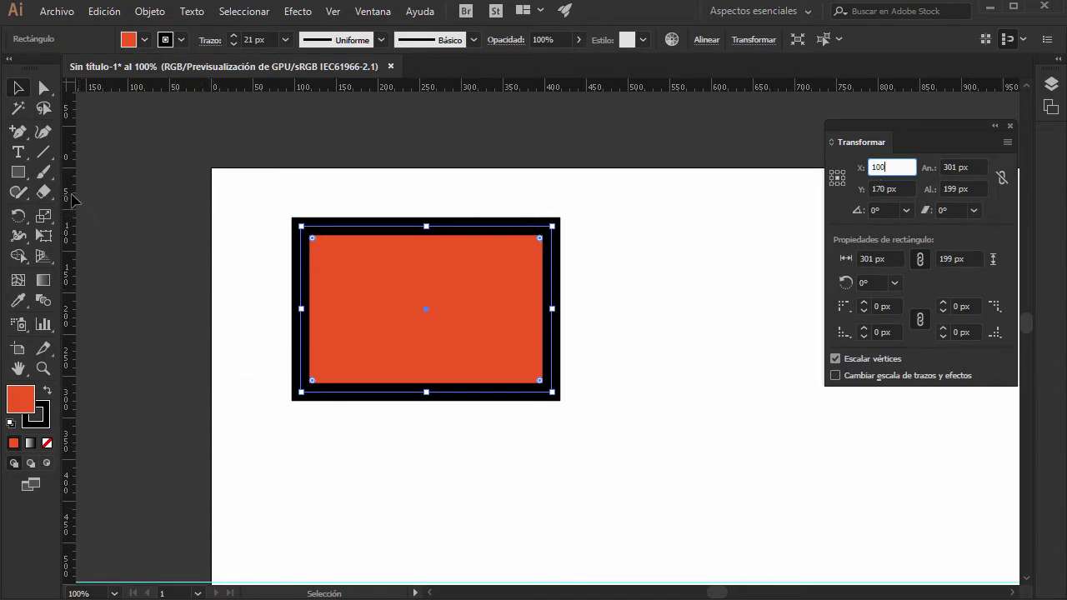
pyautogui.moveTo(66, 200); pyautogui.dragTo(204, 201)
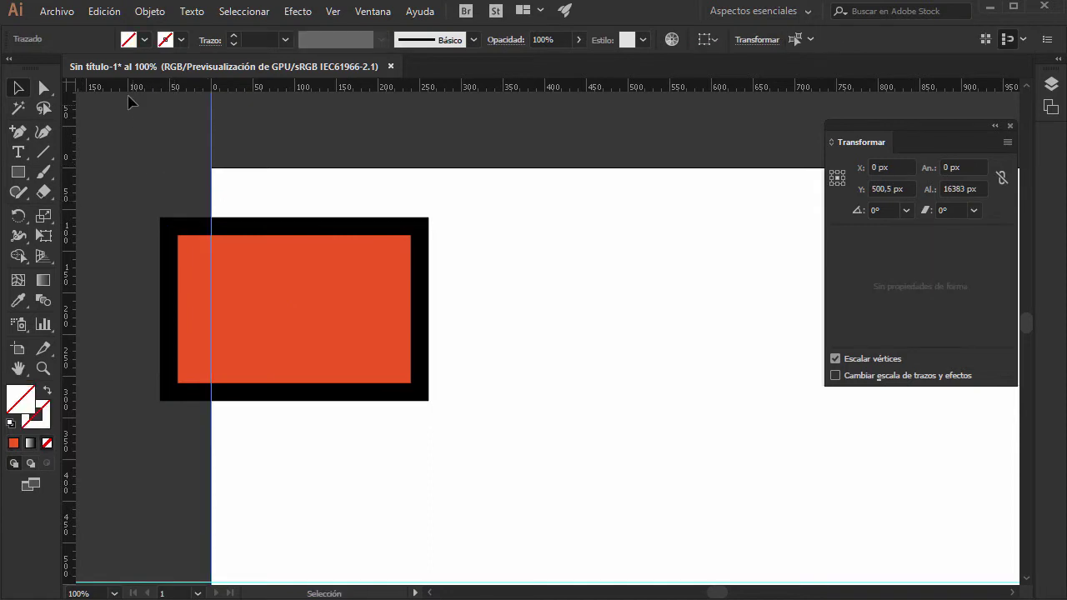
# Step: Add a horizontal guide at the artboard's top edge and move the rectangle to X 391, Y 294
pyautogui.moveTo(123, 93); pyautogui.dragTo(132, 172)
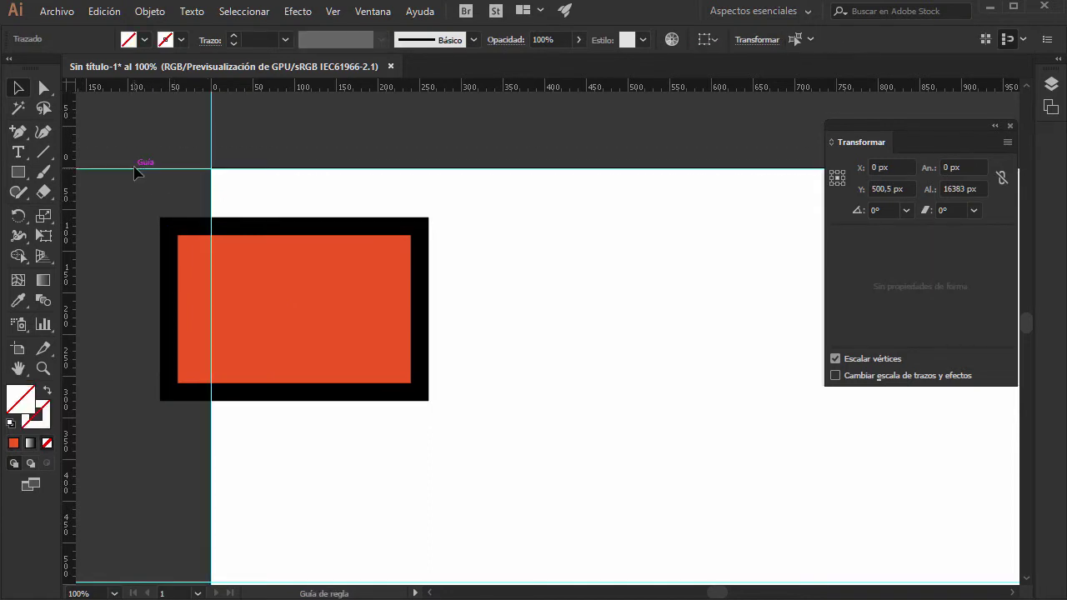
pyautogui.moveTo(135, 172); pyautogui.dragTo(211, 169)
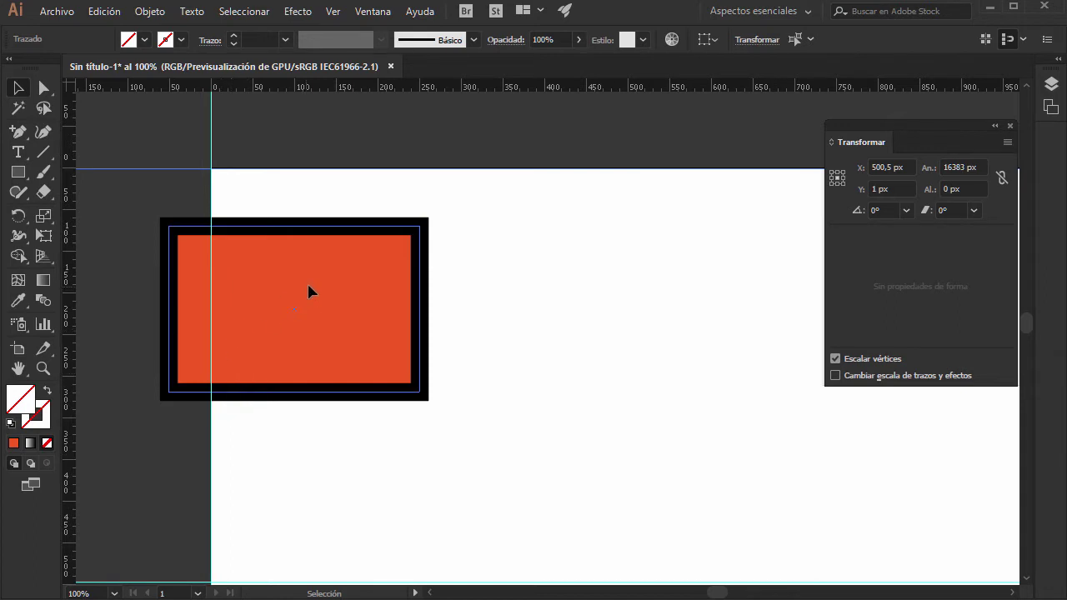
pyautogui.moveTo(309, 291)
pyautogui.mouseDown()
pyautogui.moveTo(540, 325)
pyautogui.moveTo(394, 286)
pyautogui.moveTo(428, 389)
pyautogui.moveTo(574, 374)
pyautogui.mouseUp()
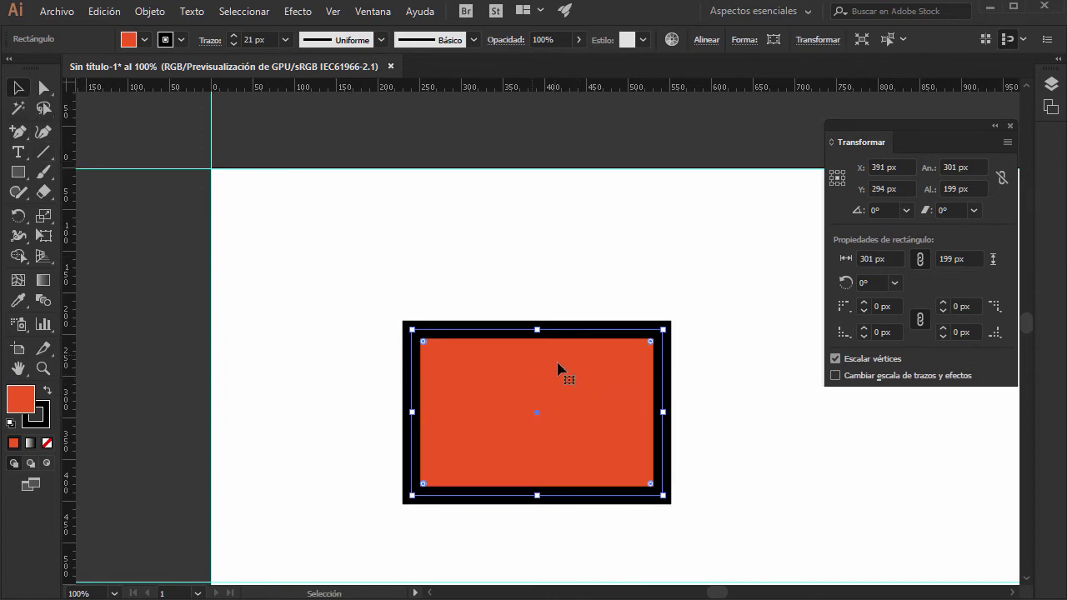
# Step: Position the rectangle at X 200 px and Y 200 px in the Transform panel
pyautogui.moveTo(573, 375); pyautogui.dragTo(467, 323)
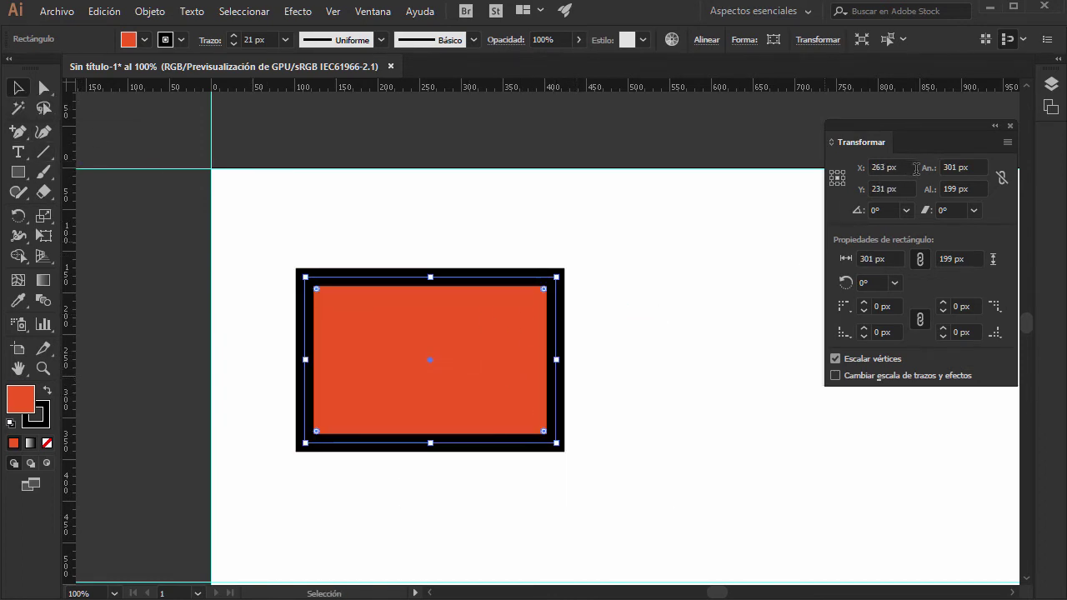
pyautogui.moveTo(899, 167); pyautogui.dragTo(858, 166)
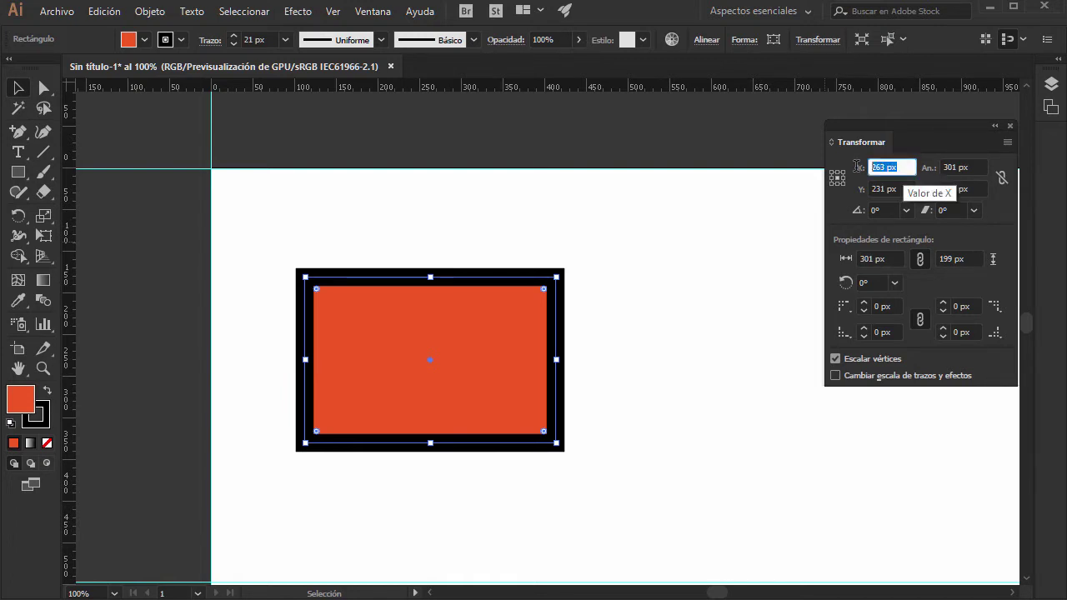
pyautogui.write('200')
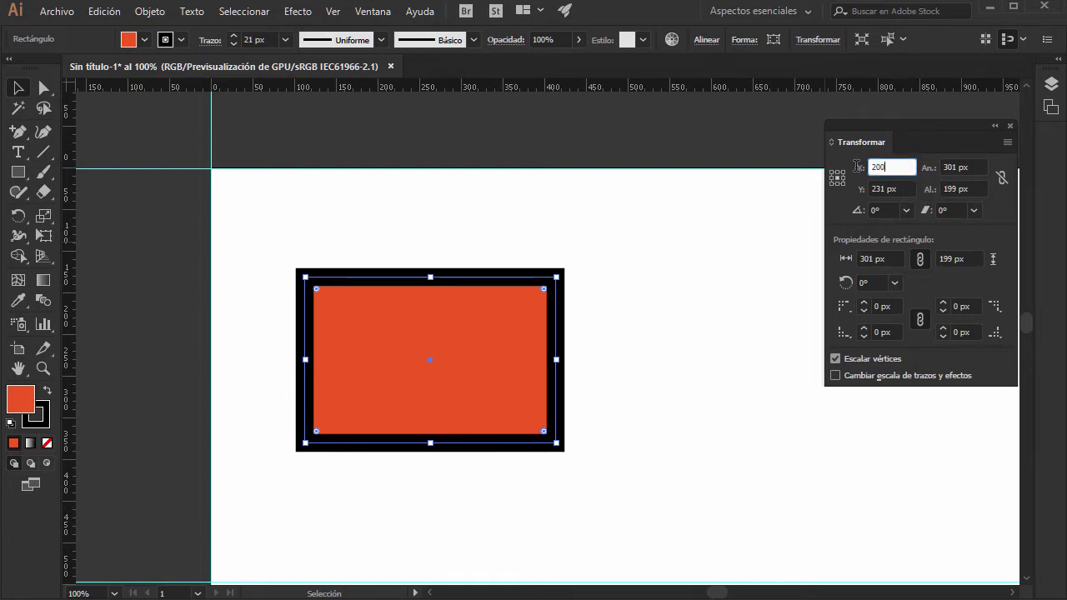
pyautogui.press('Tab')
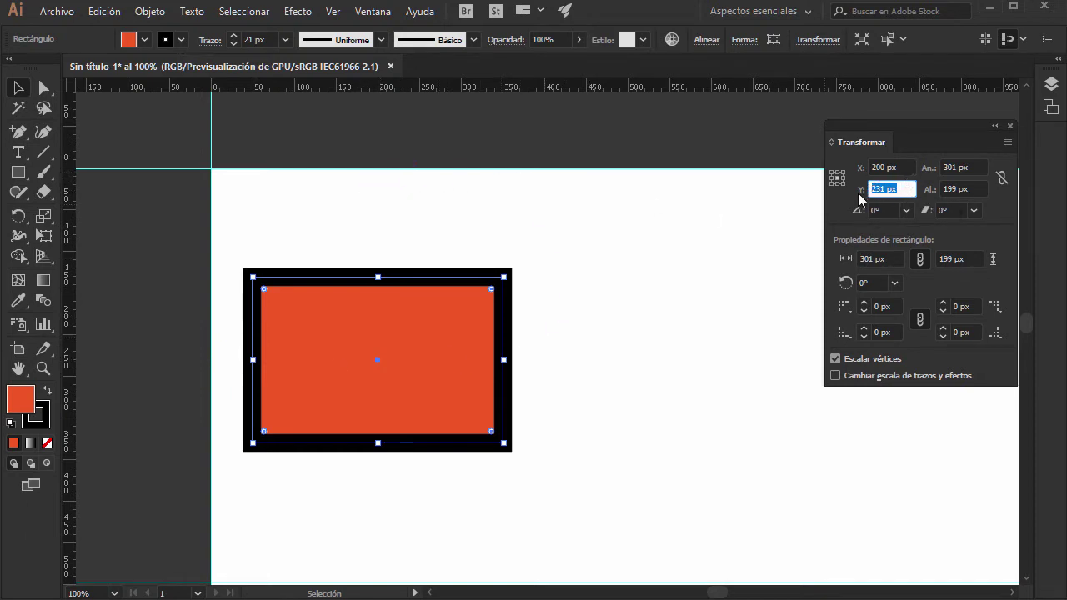
pyautogui.click(905, 190)
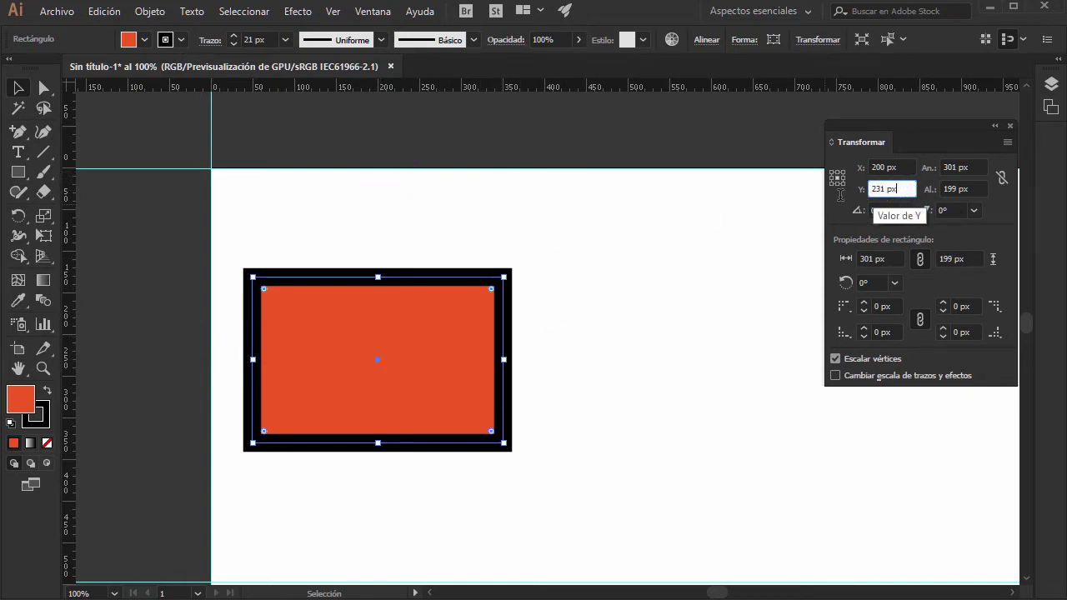
pyautogui.press('Return')
pyautogui.write('200')
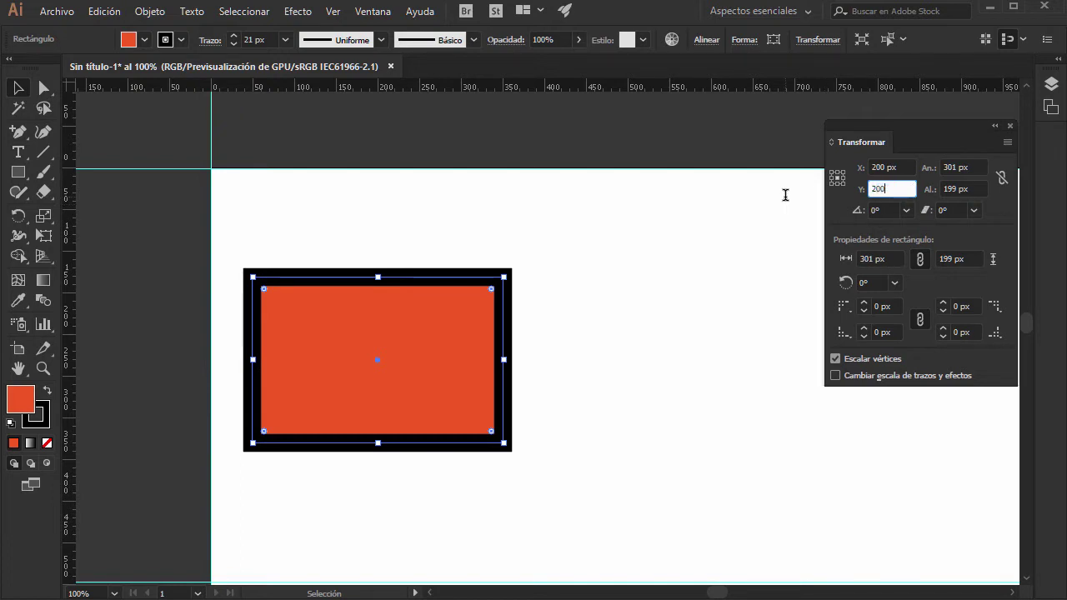
pyautogui.press('Tab')
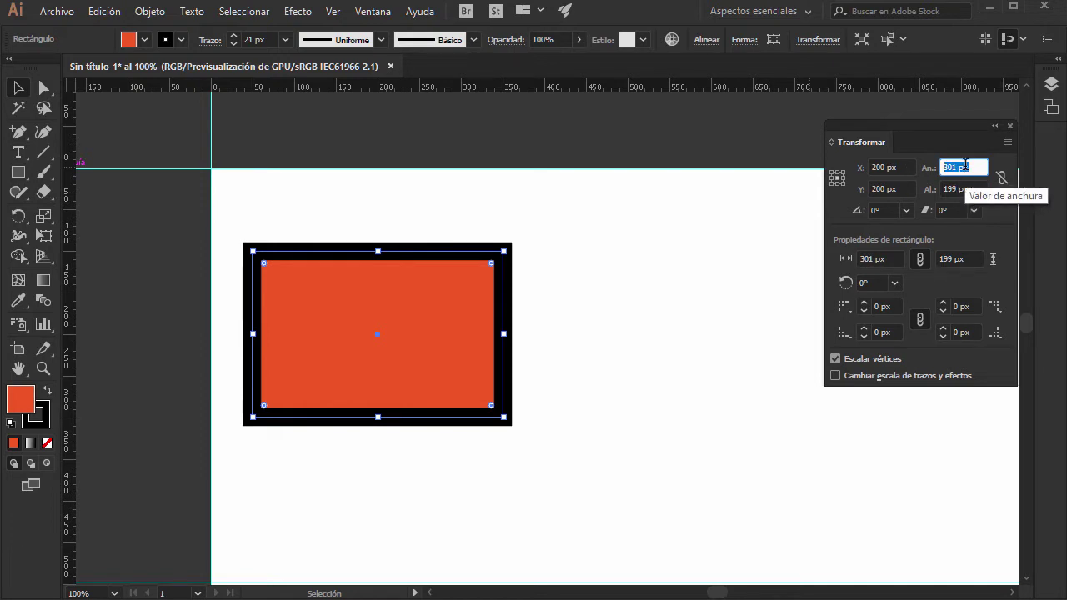
# Step: Enter W 200 px and H 100 px in the Transform panel
pyautogui.write('200')
pyautogui.press('Tab')
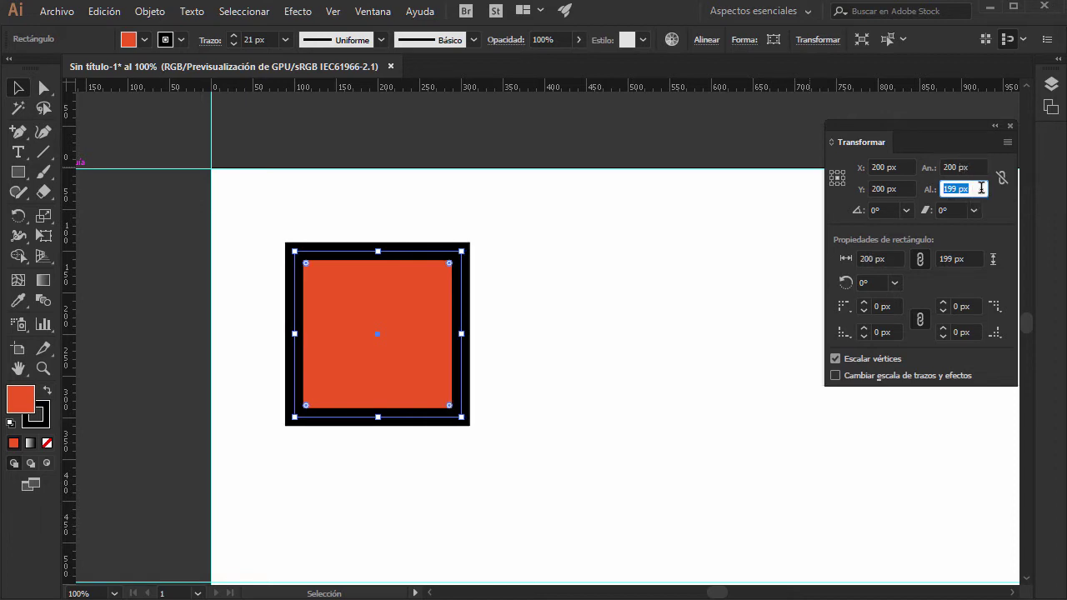
pyautogui.write('100')
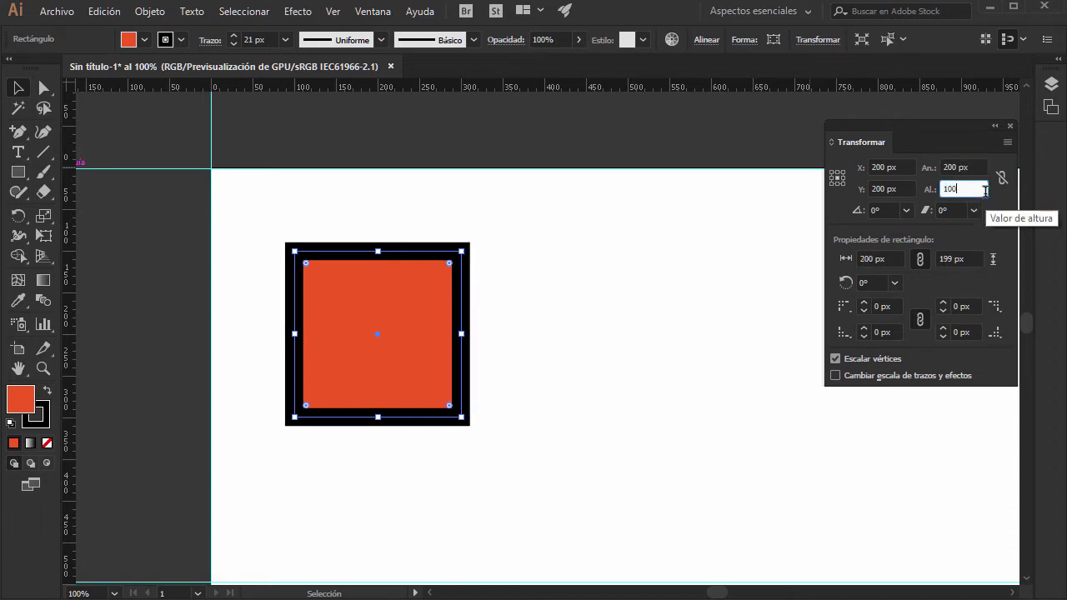
pyautogui.press('Tab')
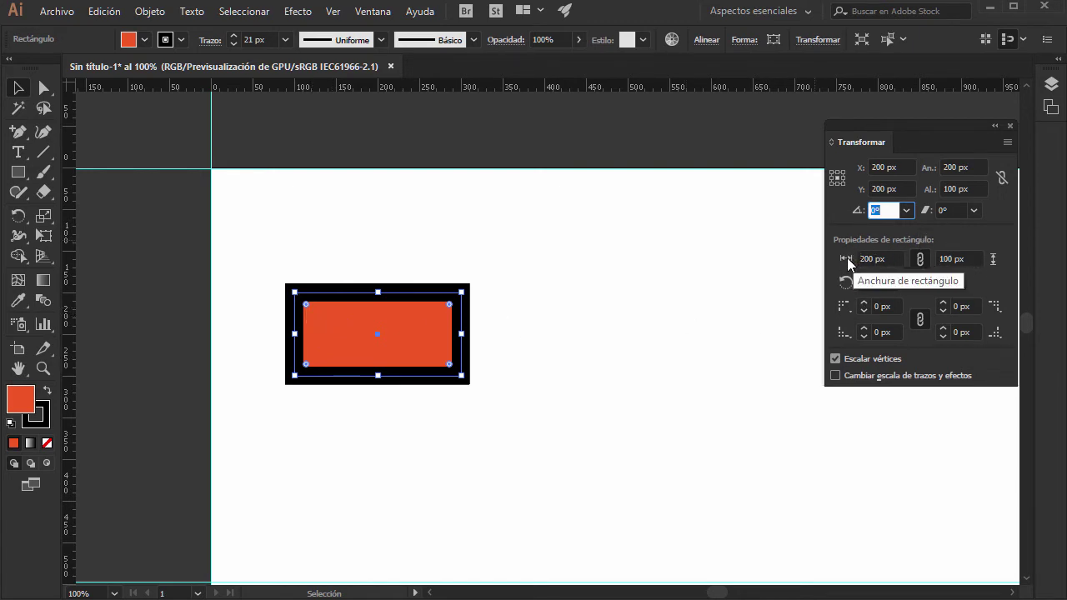
# Step: Set the rectangle's width to 400 px and nudge it to X 240,5, Y 210,5
pyautogui.click(847, 257)
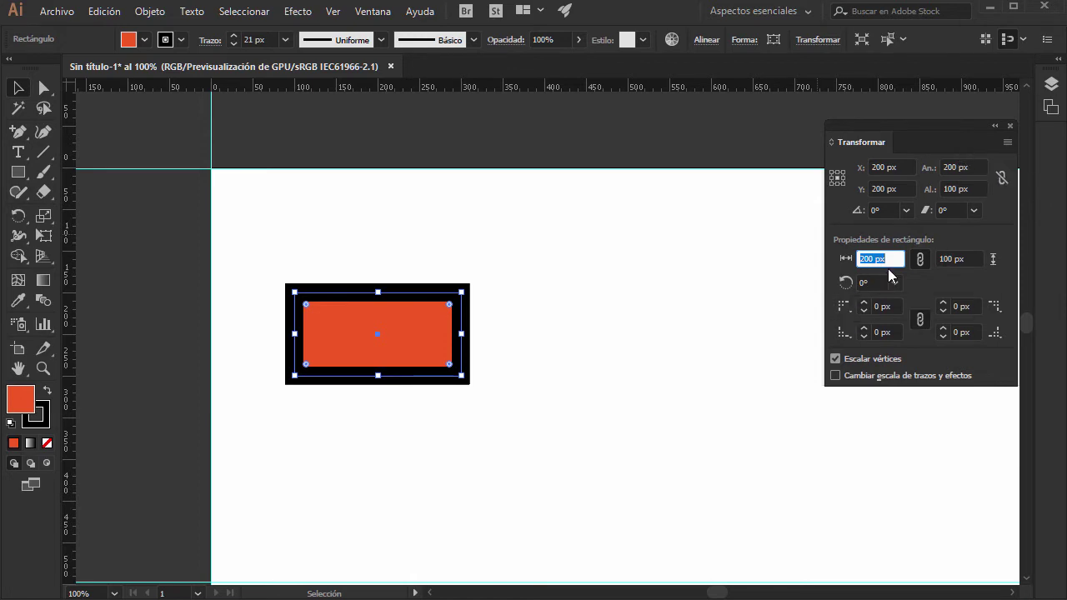
pyautogui.click(897, 255)
pyautogui.click(892, 261)
pyautogui.write('400')
pyautogui.press('Tab')
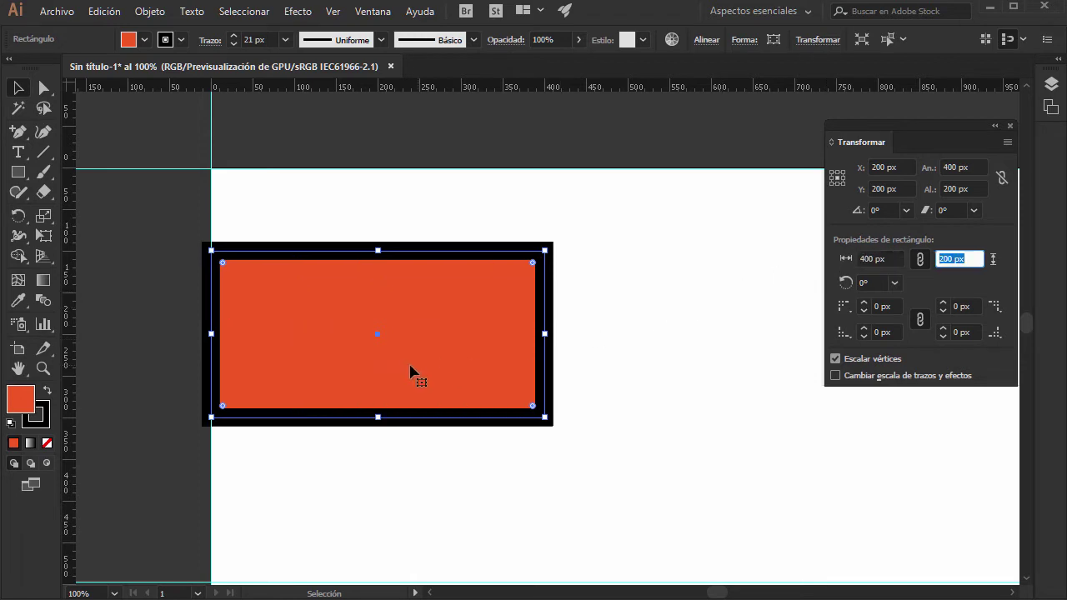
pyautogui.moveTo(402, 278); pyautogui.dragTo(435, 283)
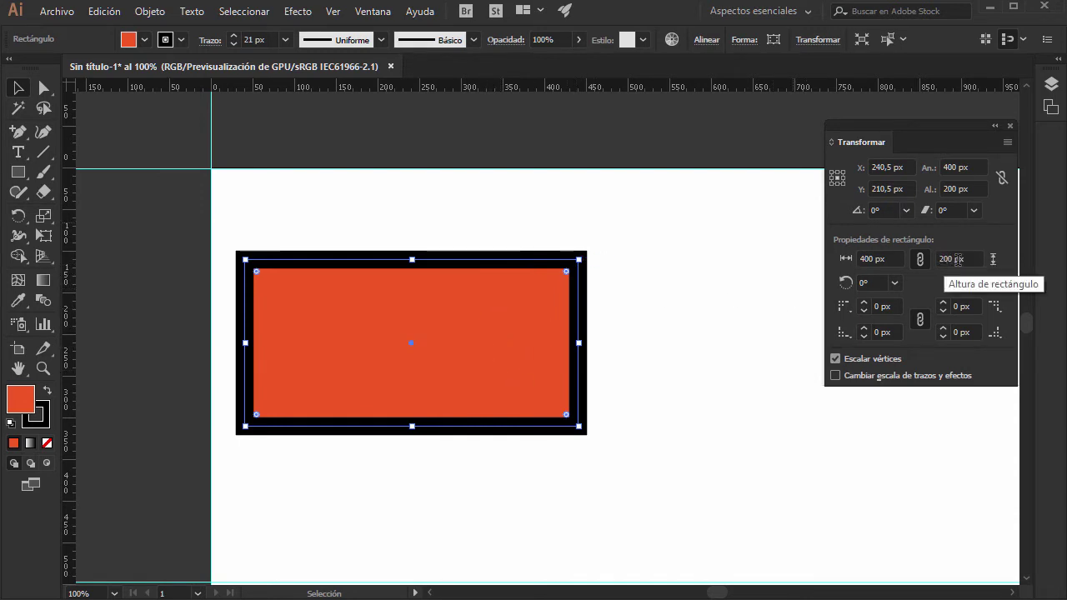
pyautogui.click(893, 284)
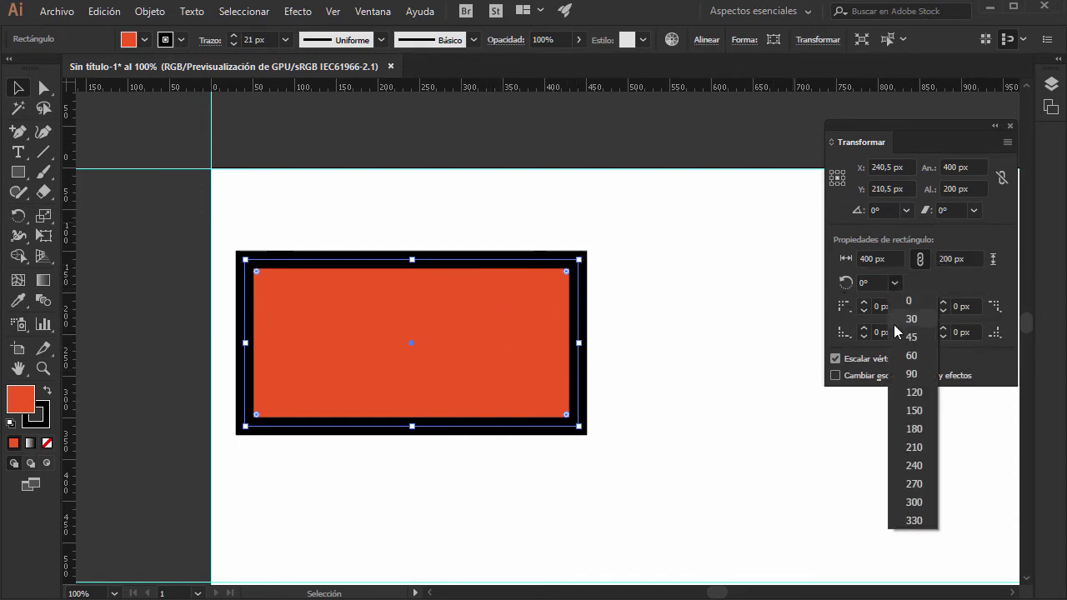
pyautogui.click(912, 337)
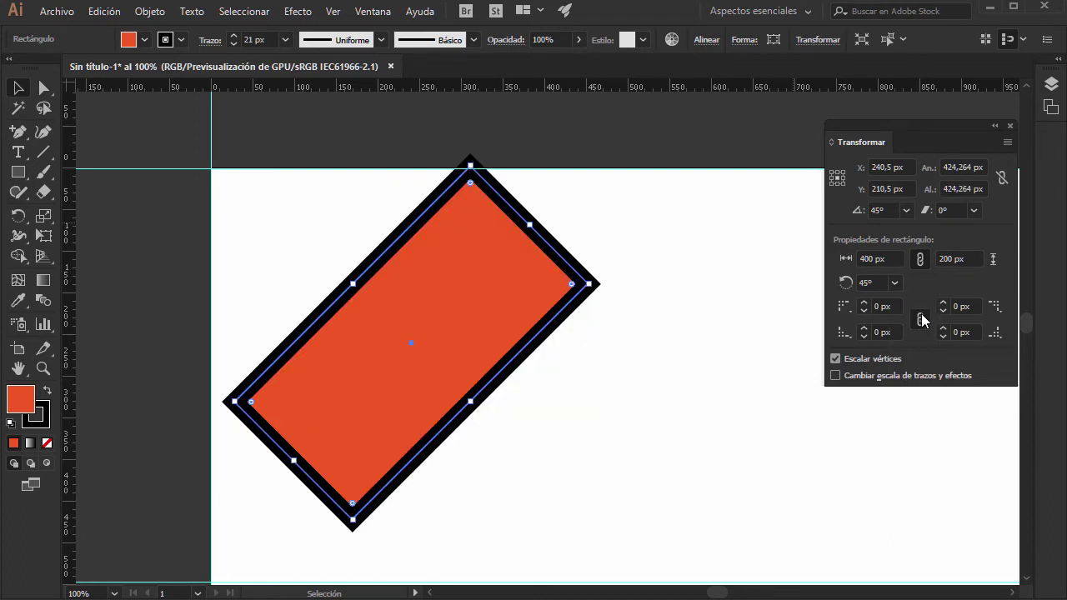
pyautogui.click(899, 286)
pyautogui.click(909, 316)
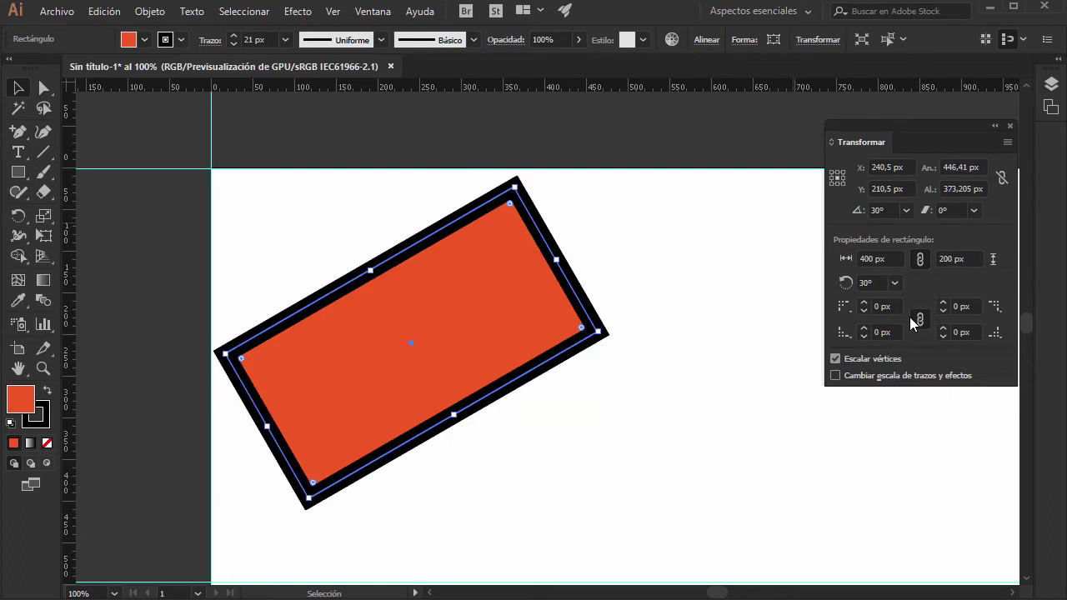
pyautogui.click(895, 284)
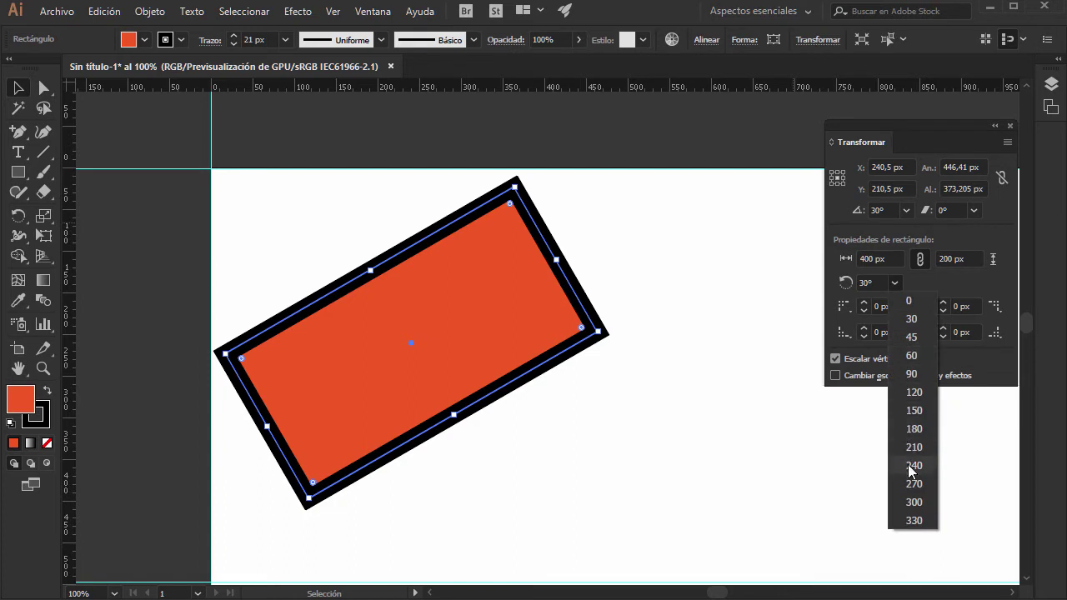
pyautogui.click(915, 520)
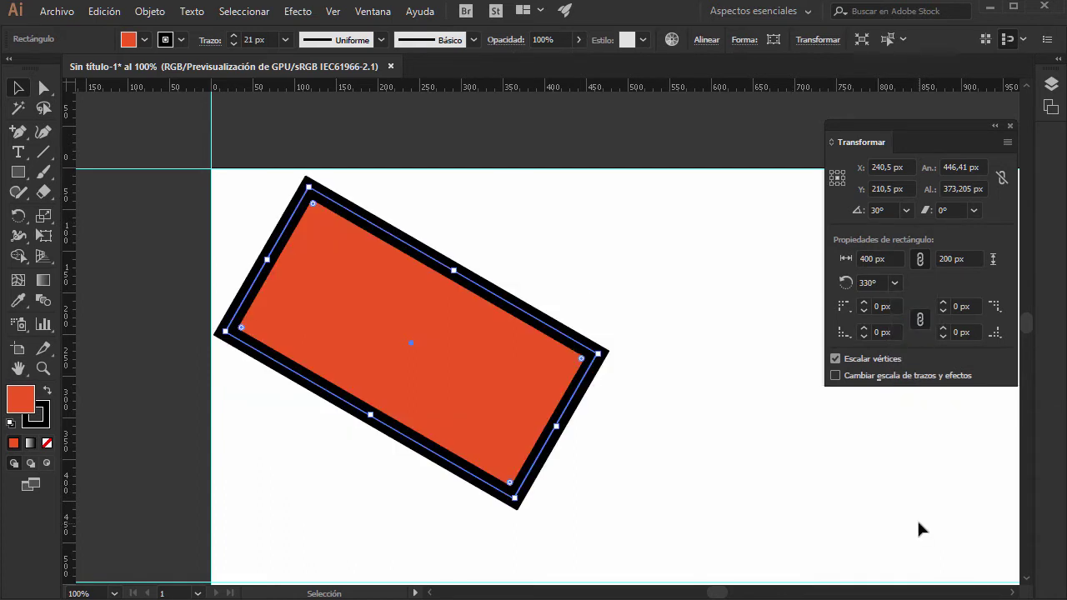
pyautogui.click(897, 285)
pyautogui.click(909, 303)
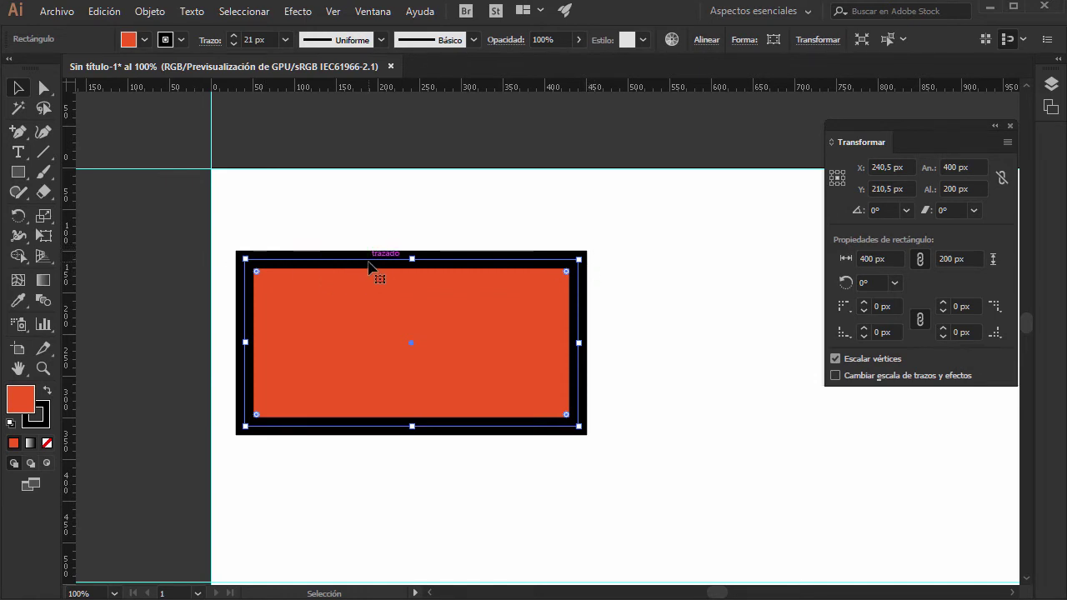
# Step: Move the rectangle right to X 328,5 px, trying rounded corners then restoring them square
pyautogui.moveTo(374, 266); pyautogui.dragTo(448, 266)
pyautogui.moveTo(330, 272); pyautogui.dragTo(421, 350)
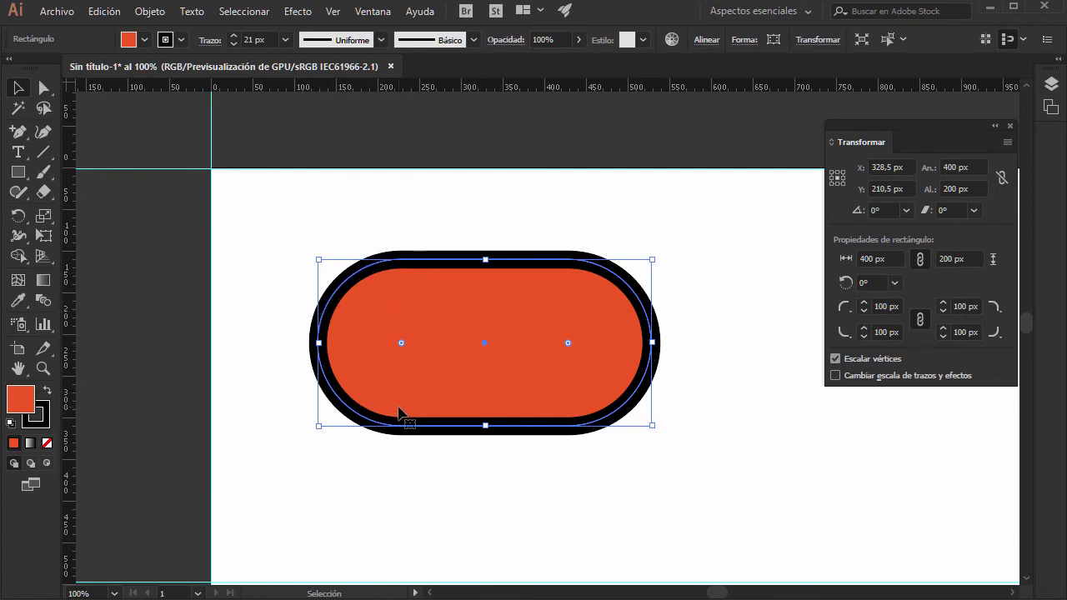
pyautogui.moveTo(402, 348); pyautogui.dragTo(329, 414)
pyautogui.click(882, 307)
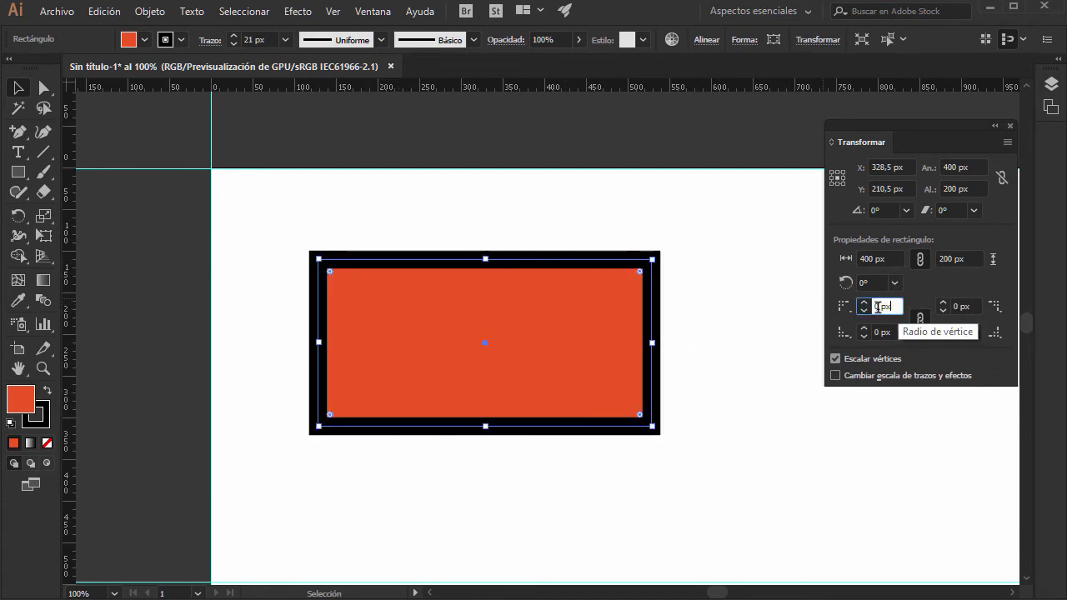
pyautogui.click(921, 322)
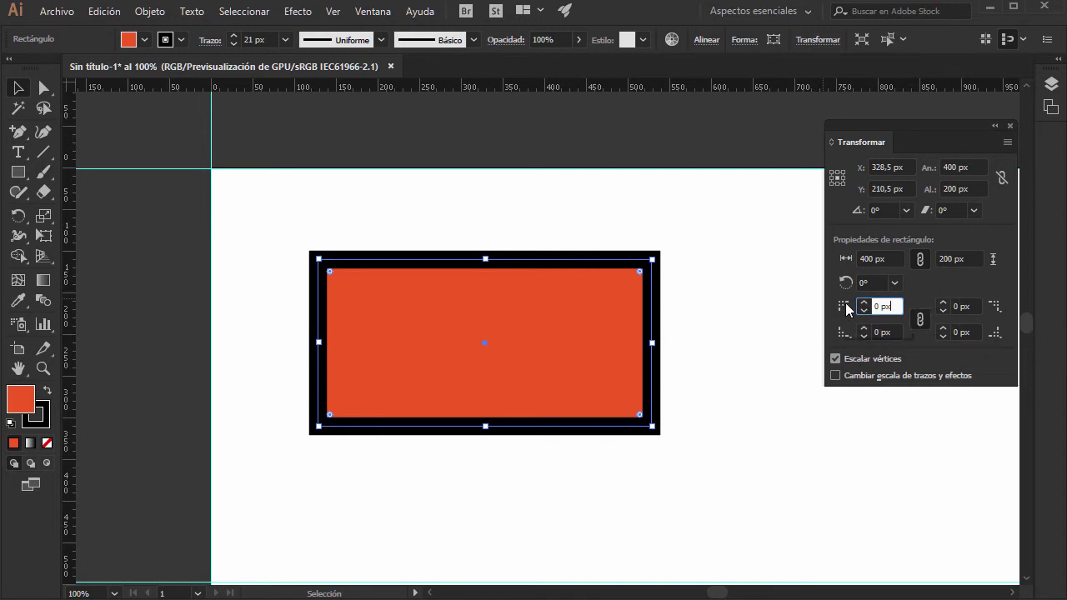
pyautogui.click(863, 304)
pyautogui.click(863, 303)
pyautogui.write('20')
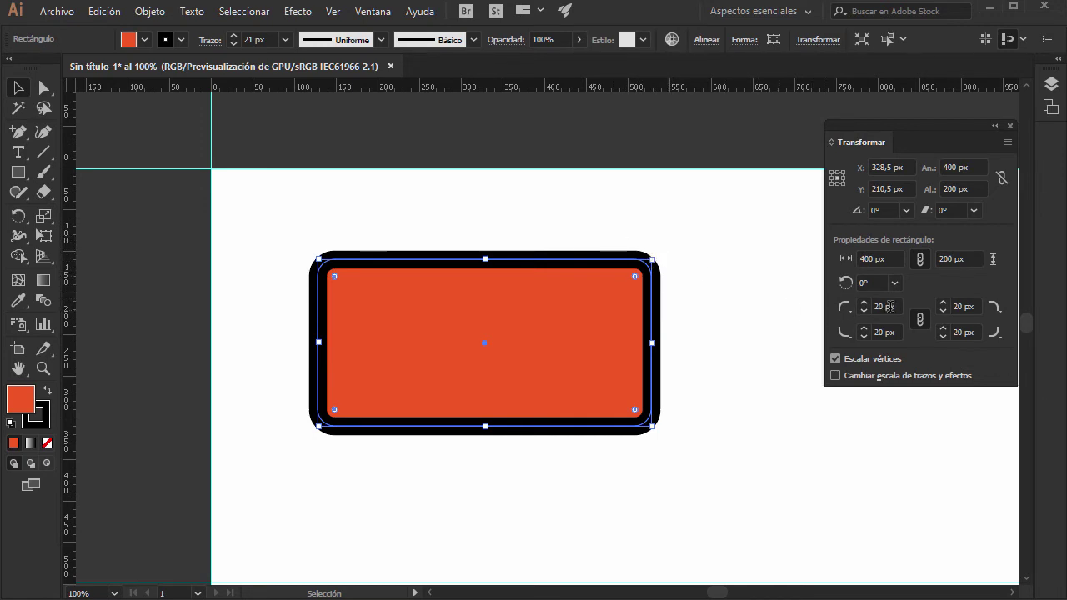
pyautogui.moveTo(868, 302); pyautogui.dragTo(868, 303)
pyautogui.write('51')
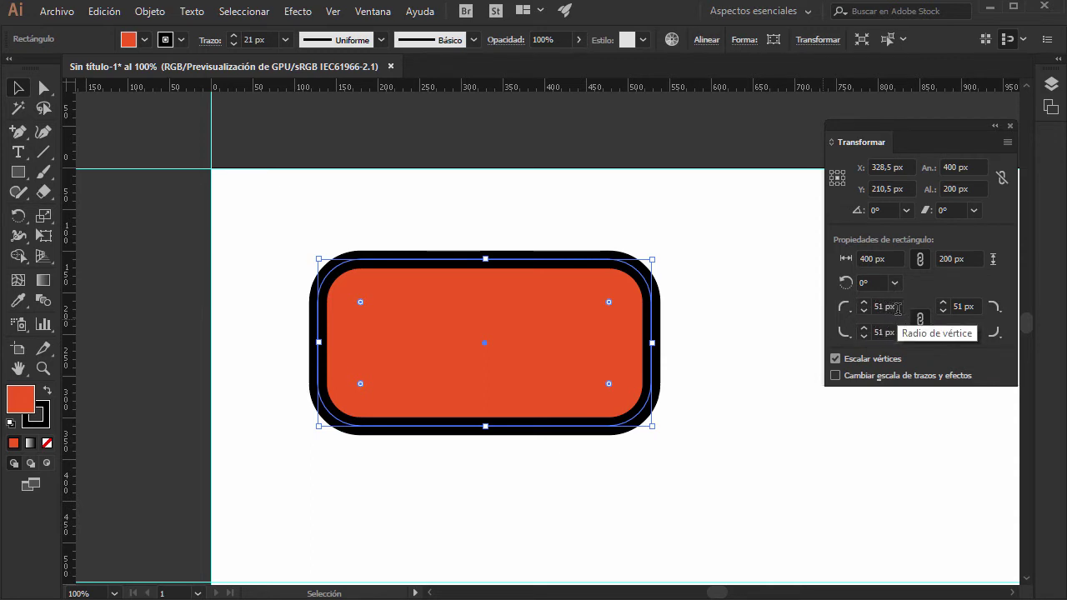
pyautogui.click(883, 306)
pyautogui.write('0')
pyautogui.press('Tab')
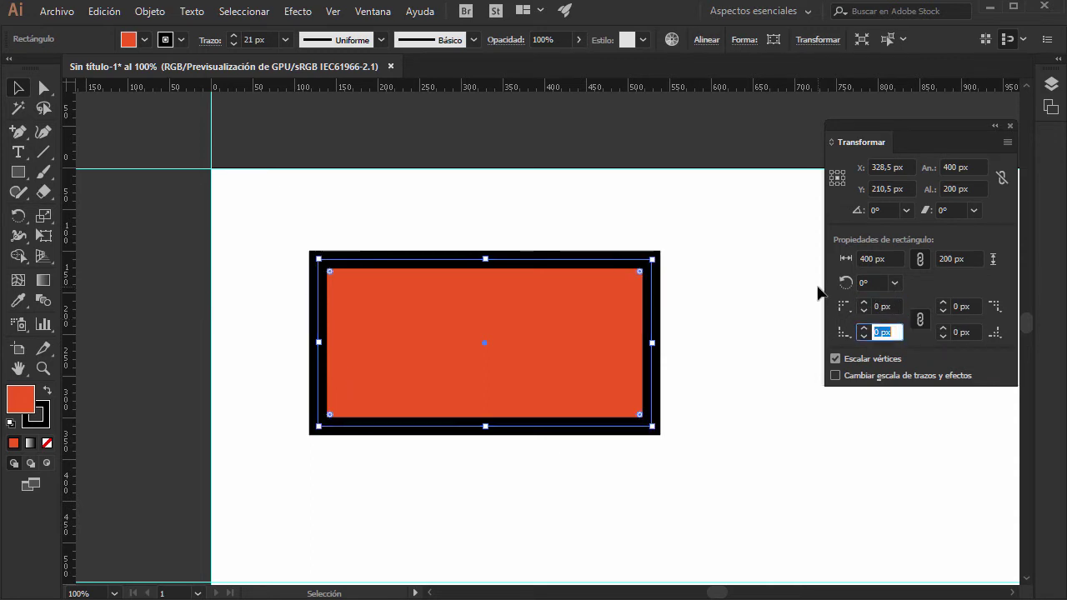
# Step: Unlink the corner radii and give only the top-left corner a 60 px radius
pyautogui.click(920, 322)
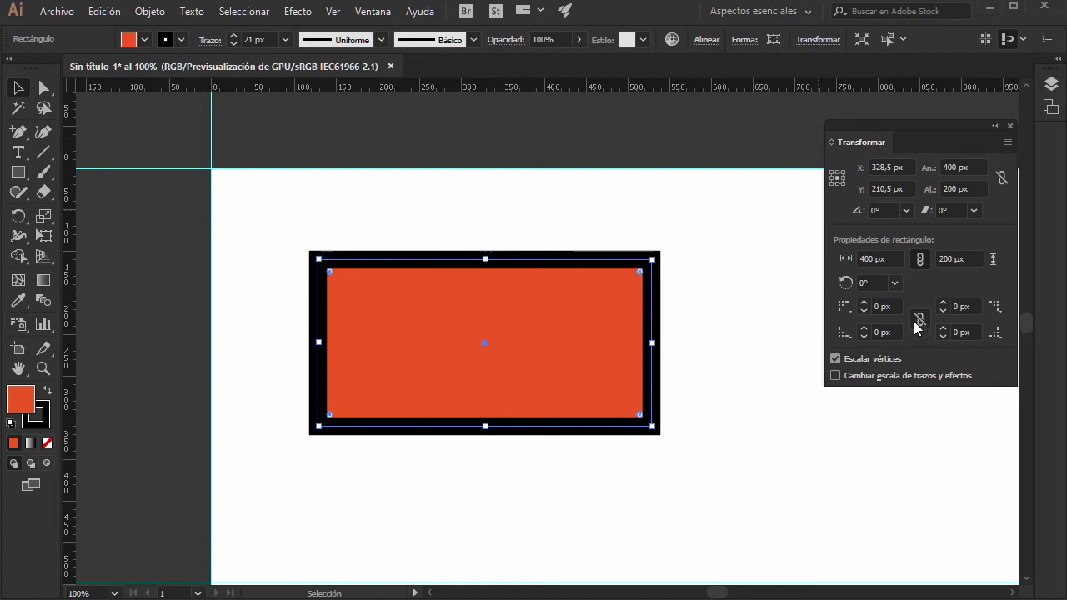
pyautogui.click(872, 306)
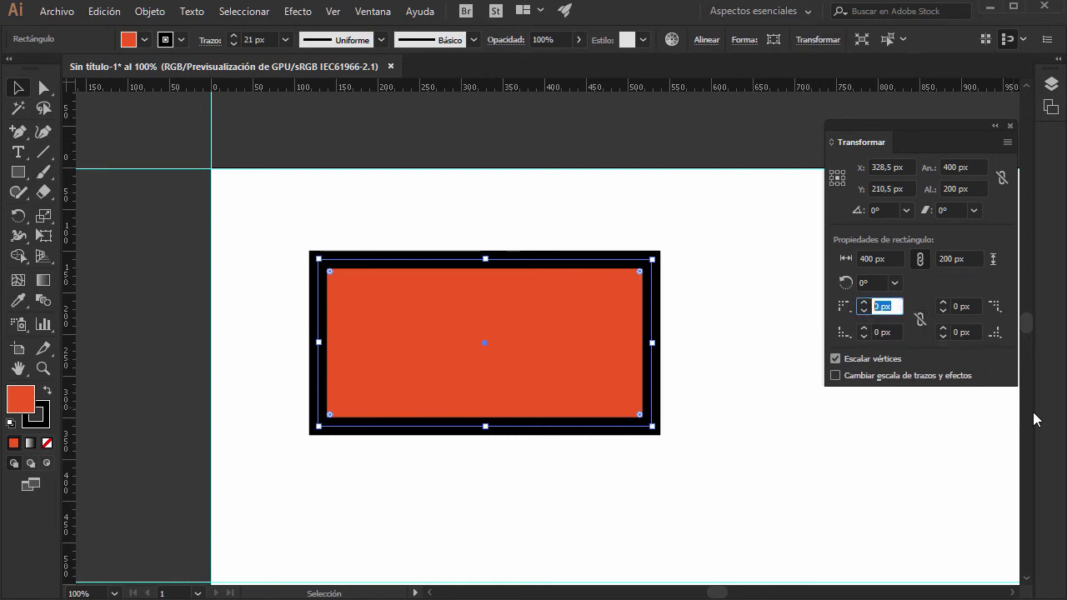
pyautogui.write('5')
pyautogui.press('Tab')
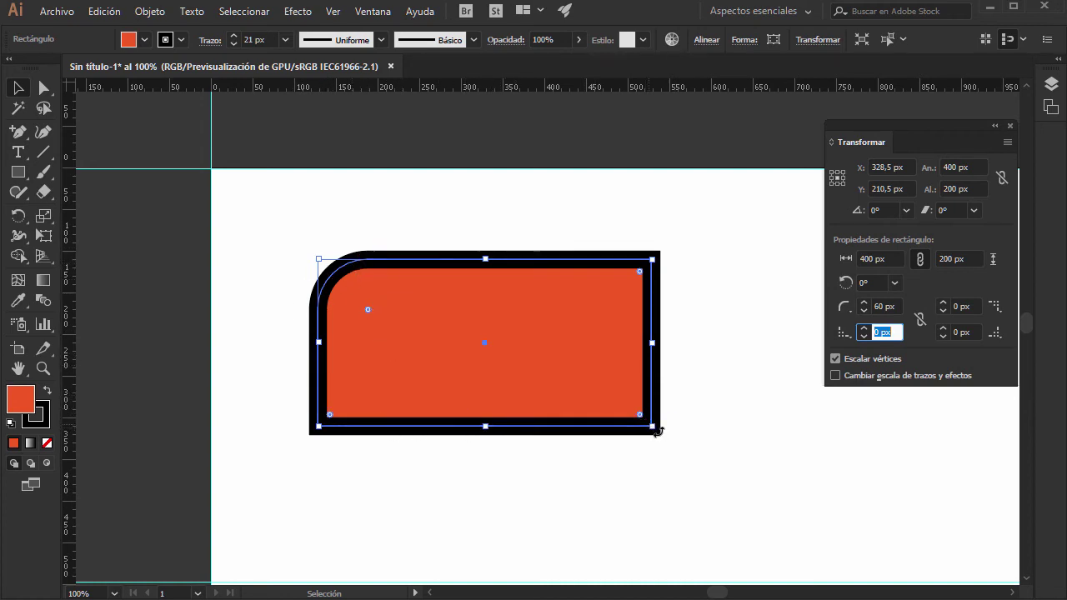
# Step: Enable Scale Strokes & Effects and drag-resize the rectangle to 125,5 × 125,5 px
pyautogui.click(836, 375)
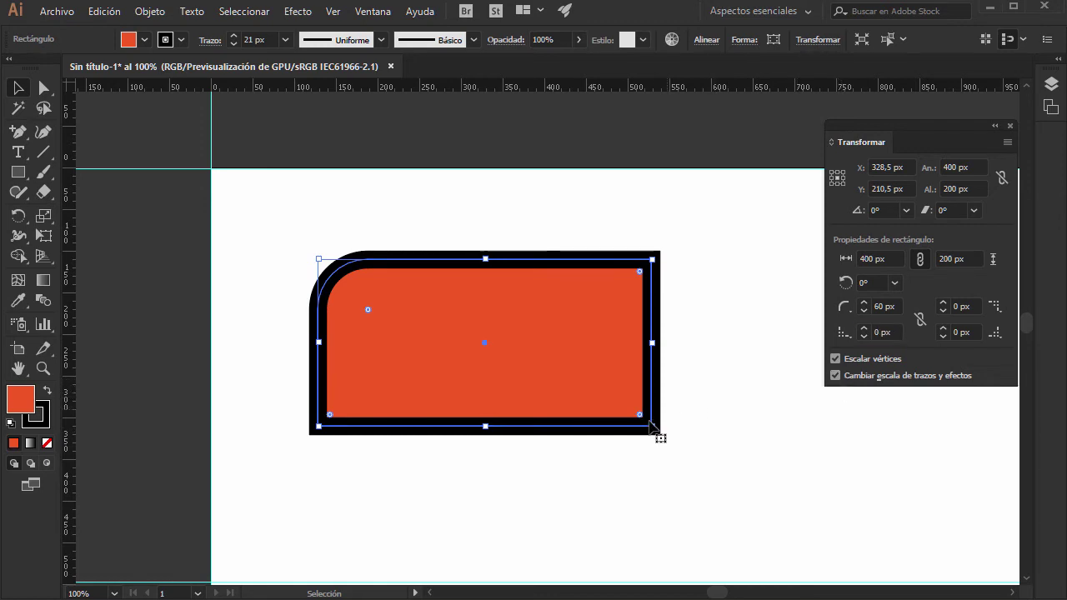
pyautogui.moveTo(651, 426)
pyautogui.mouseDown()
pyautogui.moveTo(574, 446)
pyautogui.moveTo(720, 486)
pyautogui.mouseUp()
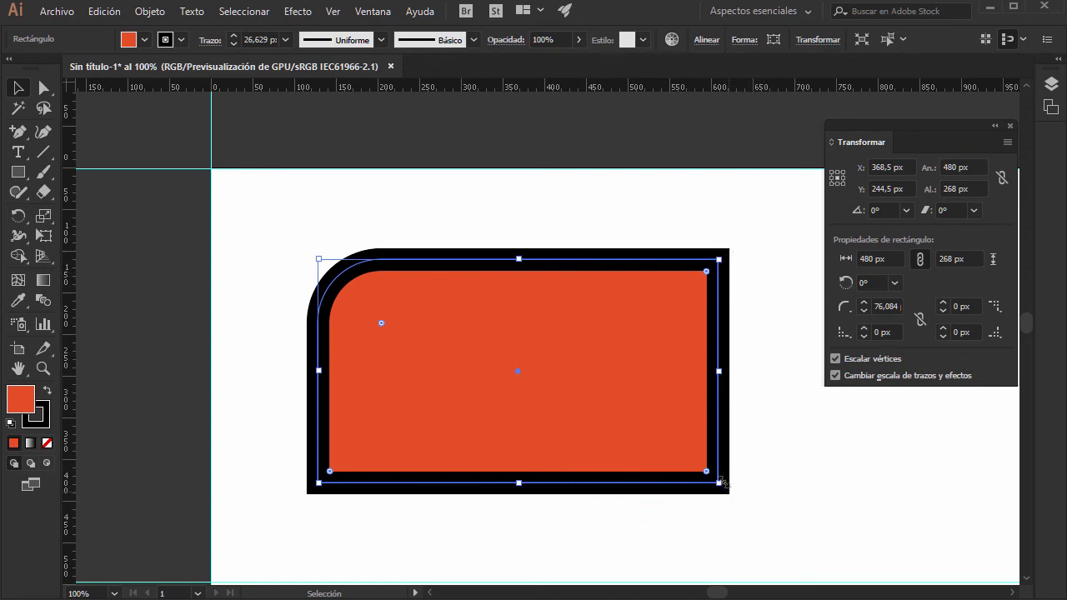
pyautogui.moveTo(720, 482); pyautogui.dragTo(404, 343)
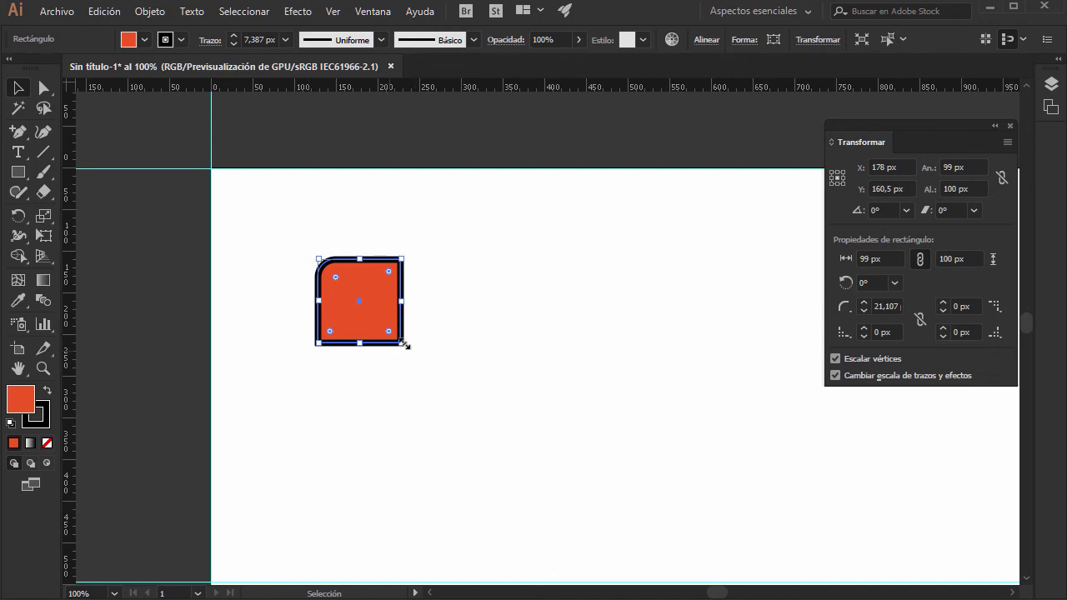
pyautogui.moveTo(403, 343); pyautogui.dragTo(722, 526)
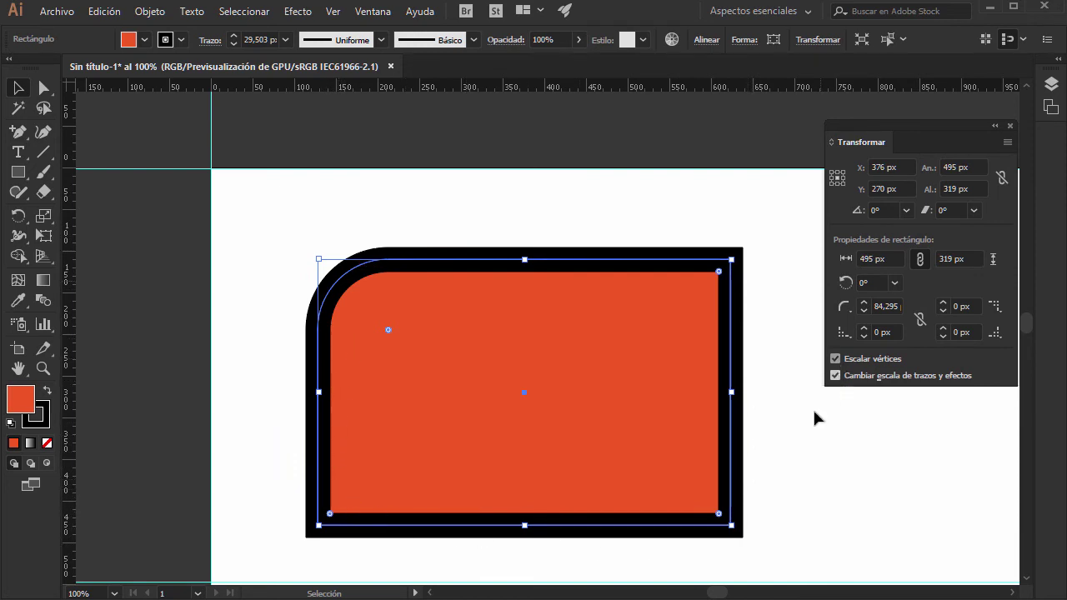
pyautogui.moveTo(731, 525); pyautogui.dragTo(396, 283)
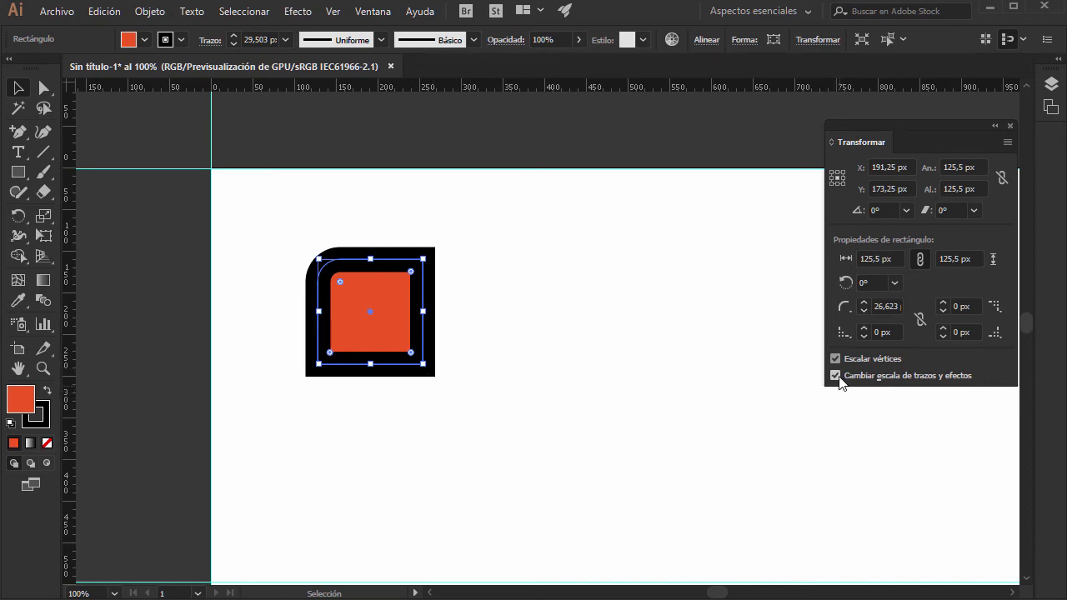
# Step: Undo the last resize, turn on Scale Strokes & Effects, and move the rectangle toward the top-left
pyautogui.hotkey('ctrl', 'z')
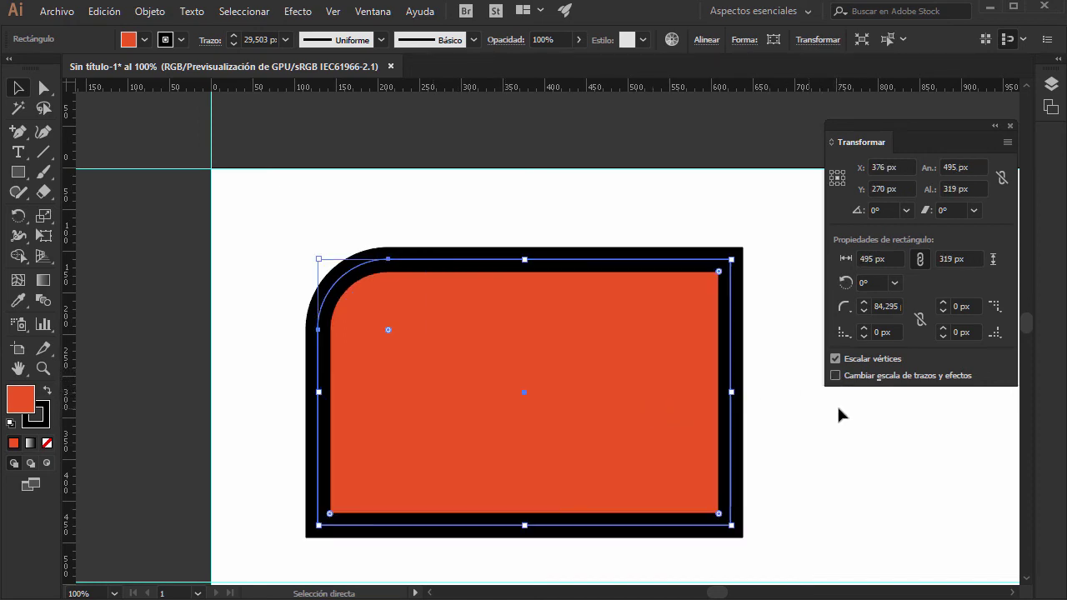
pyautogui.click(835, 375)
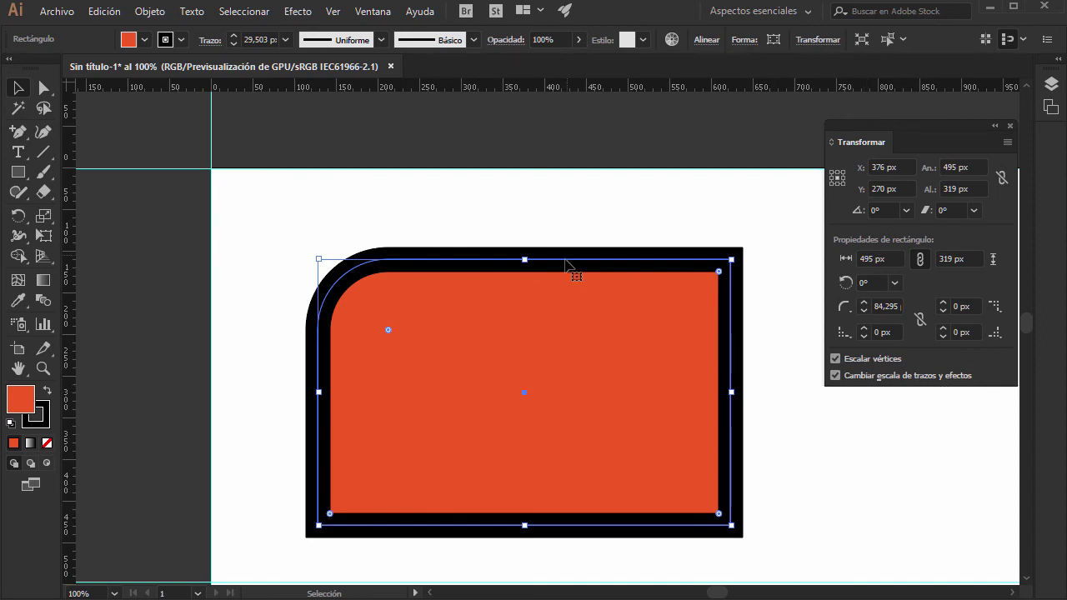
pyautogui.moveTo(566, 270); pyautogui.dragTo(497, 204)
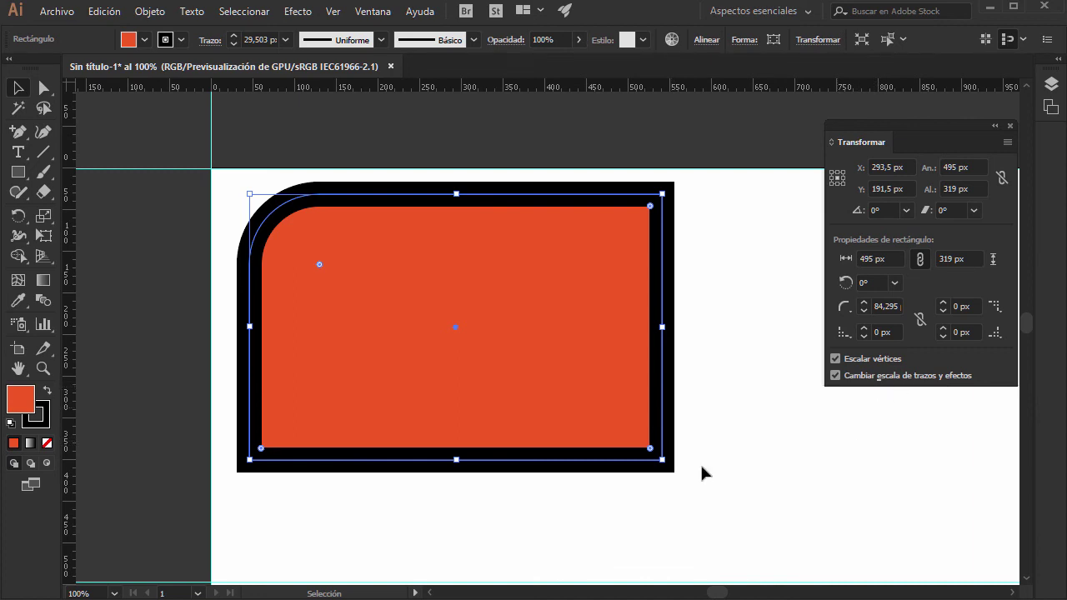
# Step: Resize the rectangle to 182 × 210 px so its stroke and corner scale proportionally
pyautogui.moveTo(662, 460); pyautogui.dragTo(337, 278)
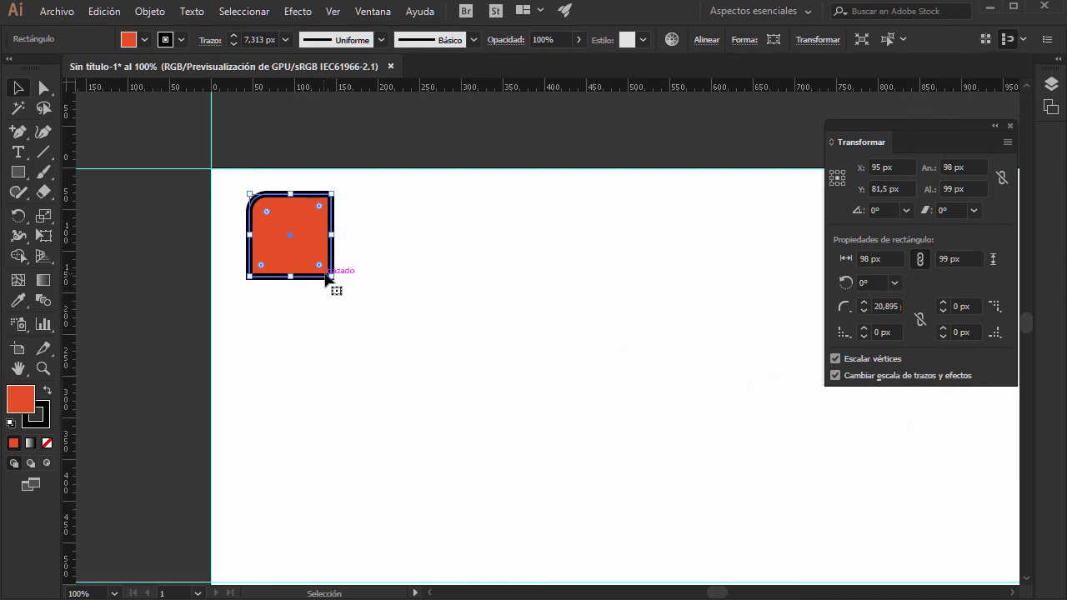
pyautogui.moveTo(333, 276)
pyautogui.mouseDown()
pyautogui.moveTo(468, 381)
pyautogui.moveTo(648, 440)
pyautogui.mouseUp()
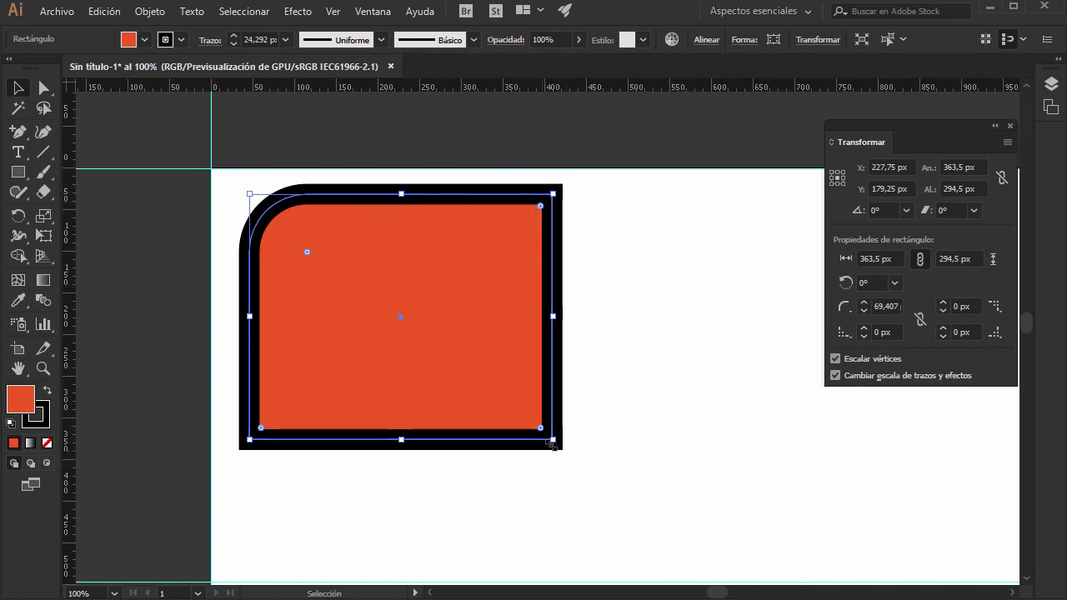
pyautogui.moveTo(553, 439); pyautogui.dragTo(390, 372)
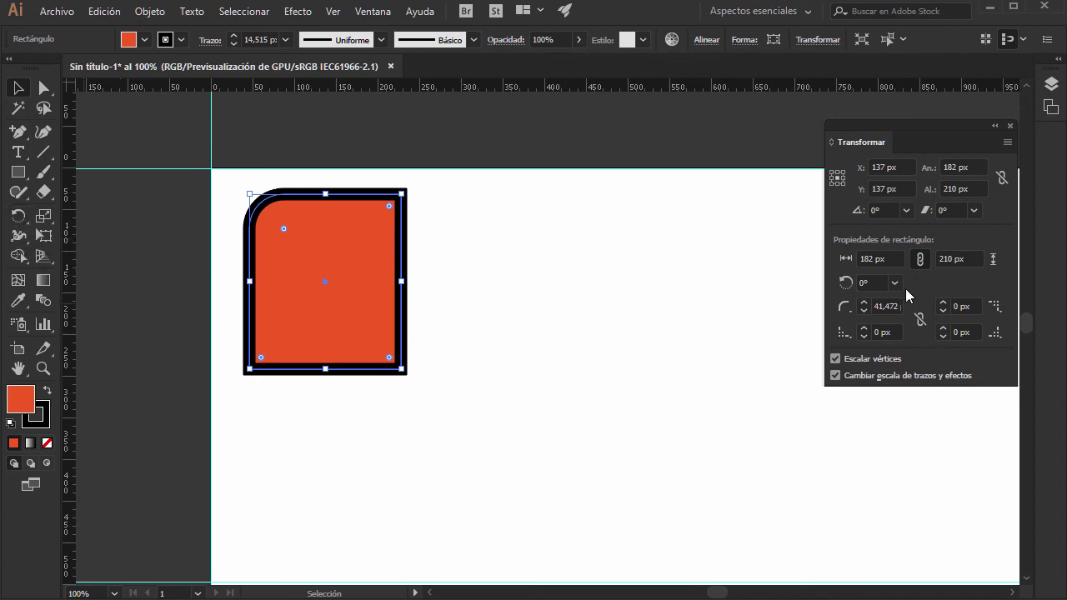
# Step: Set the Transform panel's Rectangle Angle to 45° so the rectangle becomes a diamond
pyautogui.click(880, 283)
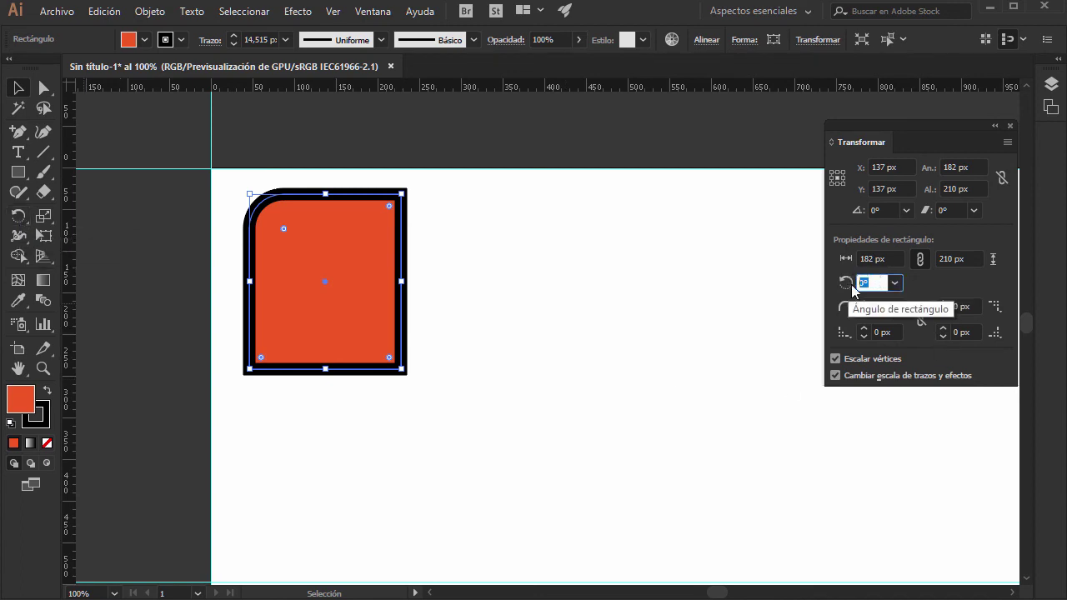
pyautogui.write('45')
pyautogui.press('Return')
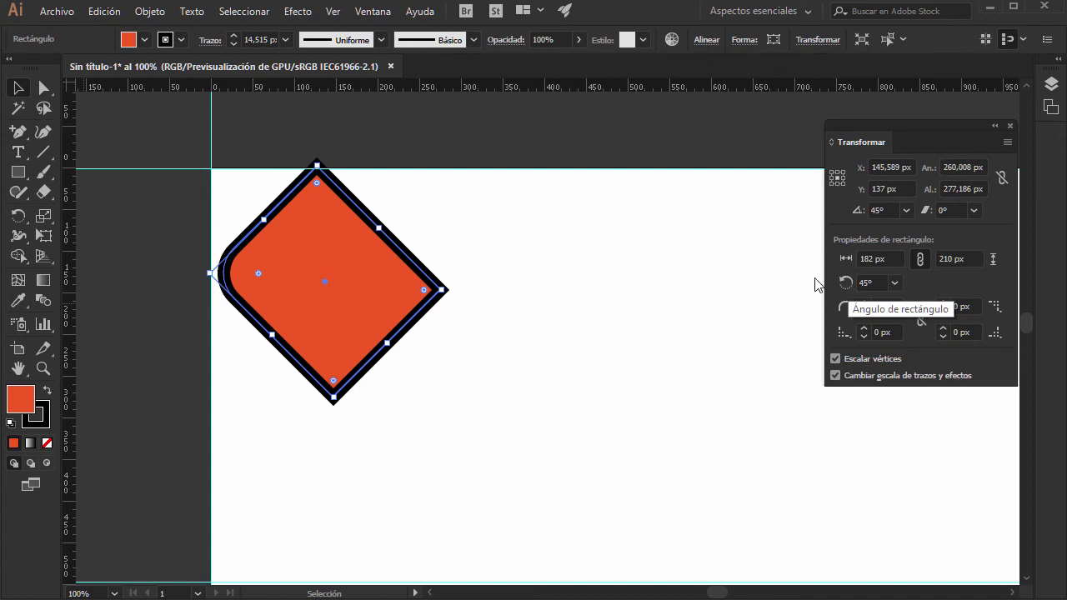